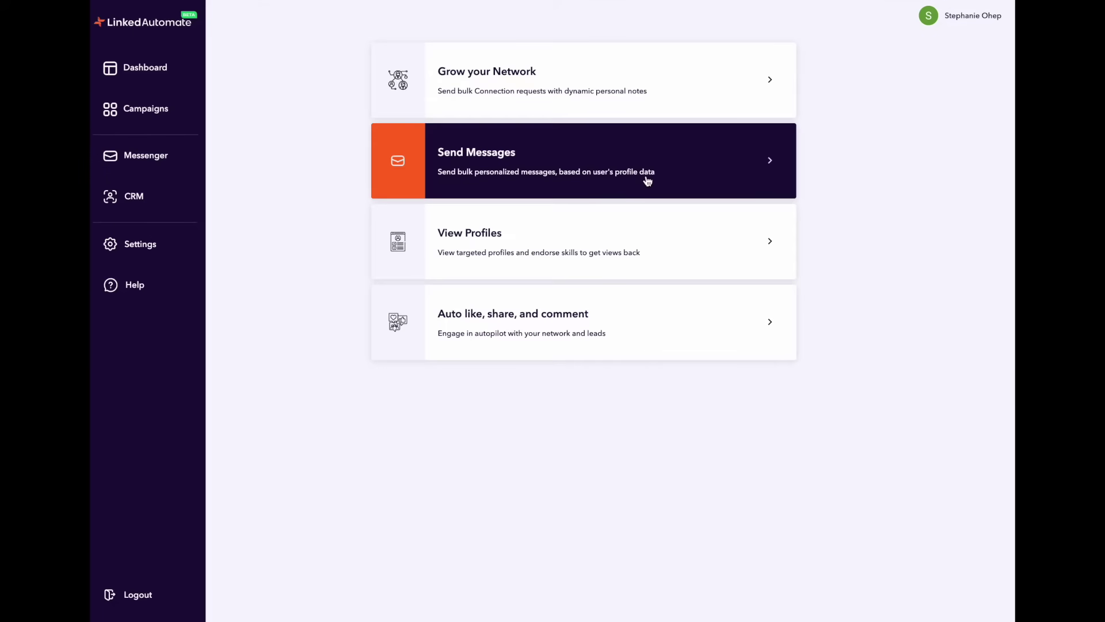
Choose the Send Messages campaign type to open its setup form
{"action": "left_click", "coordinate": [772, 163]}
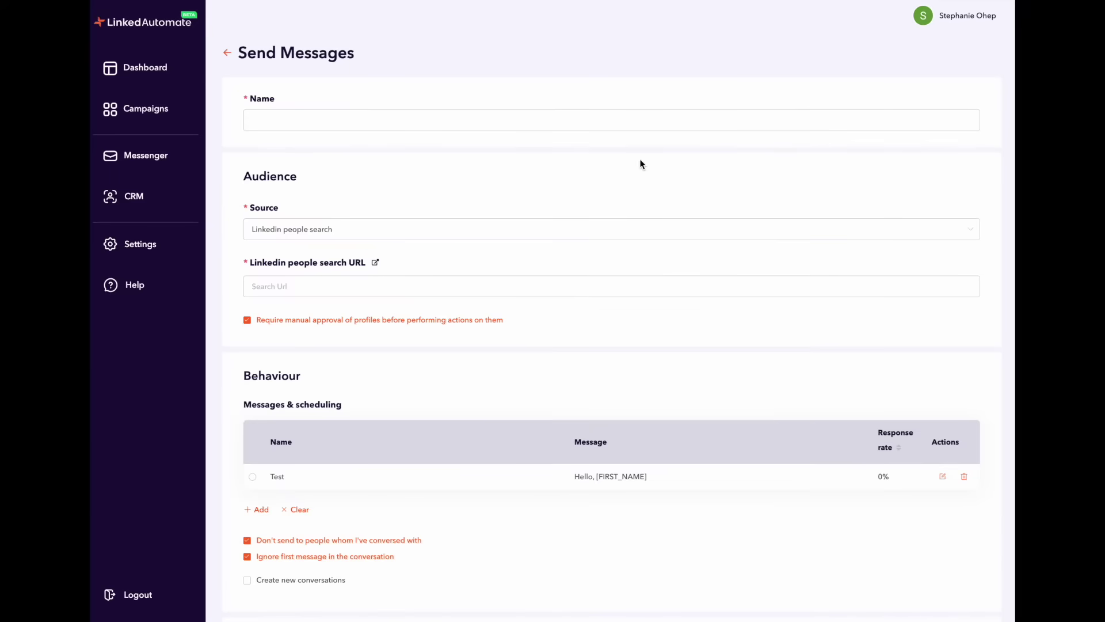
Enter 'Test #1' as the campaign name
{"action": "left_click", "coordinate": [437, 118]}
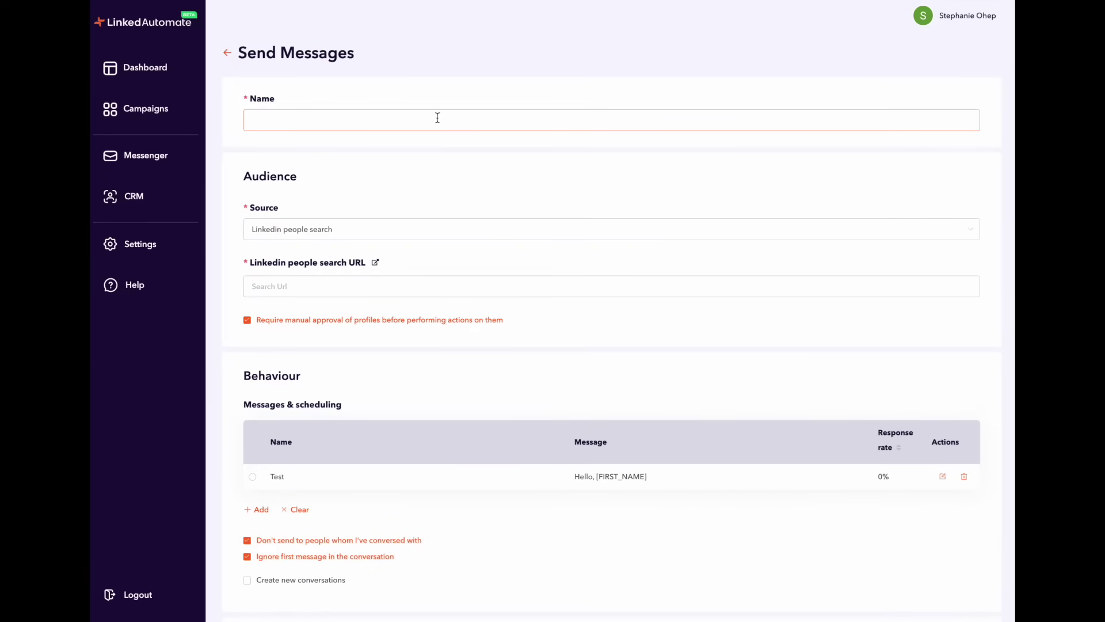
{"action": "type", "text": "Test #1"}
Try the sources Linkedin people search, Profile urls list, Group members, All 1st connections, New connections
{"action": "left_click", "coordinate": [348, 234]}
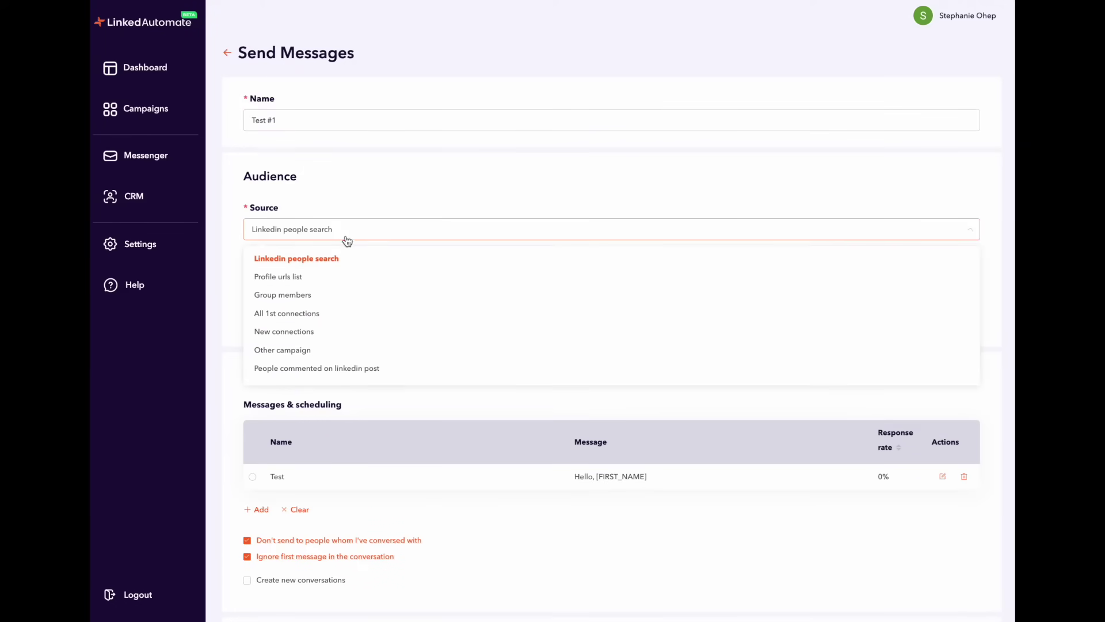
{"action": "left_click", "coordinate": [343, 264]}
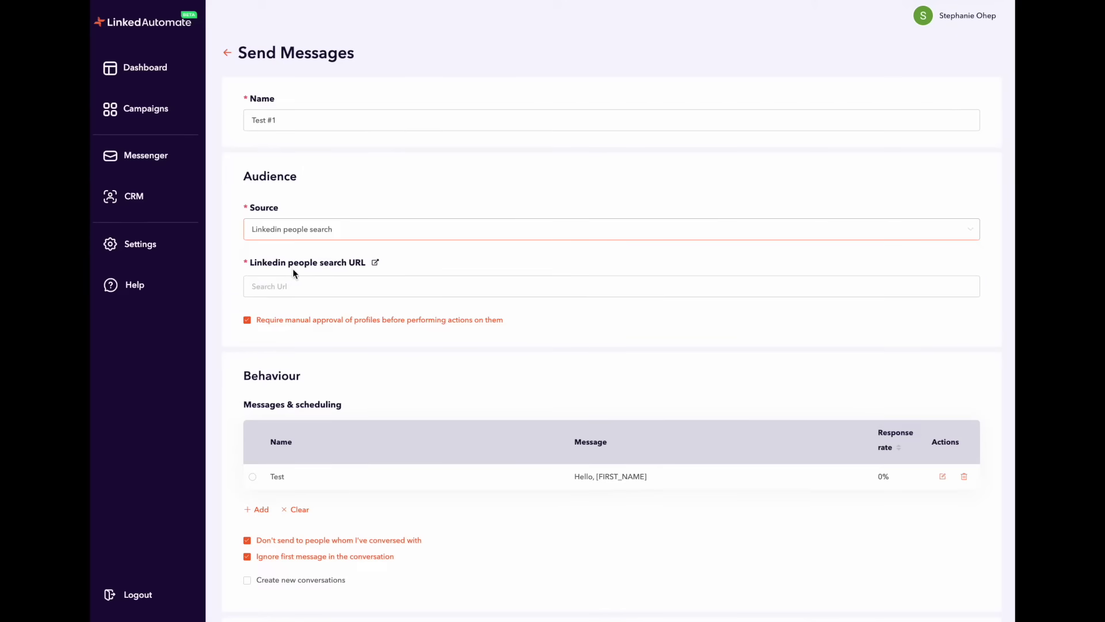
{"action": "left_click", "coordinate": [352, 230]}
{"action": "left_click", "coordinate": [349, 283]}
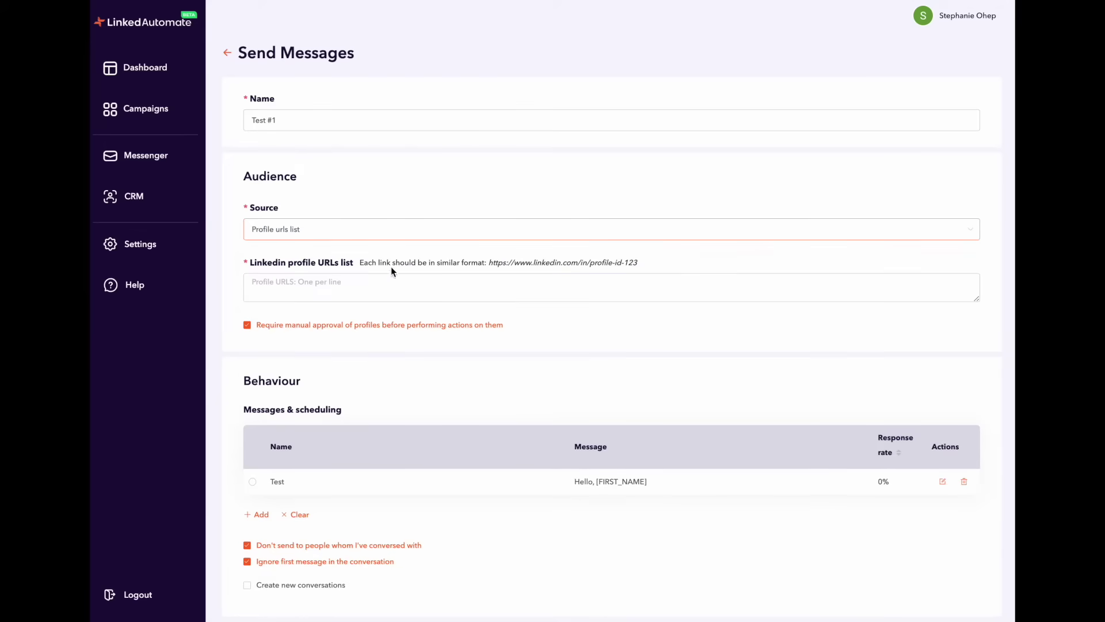
{"action": "left_click", "coordinate": [434, 238]}
{"action": "left_click", "coordinate": [333, 296]}
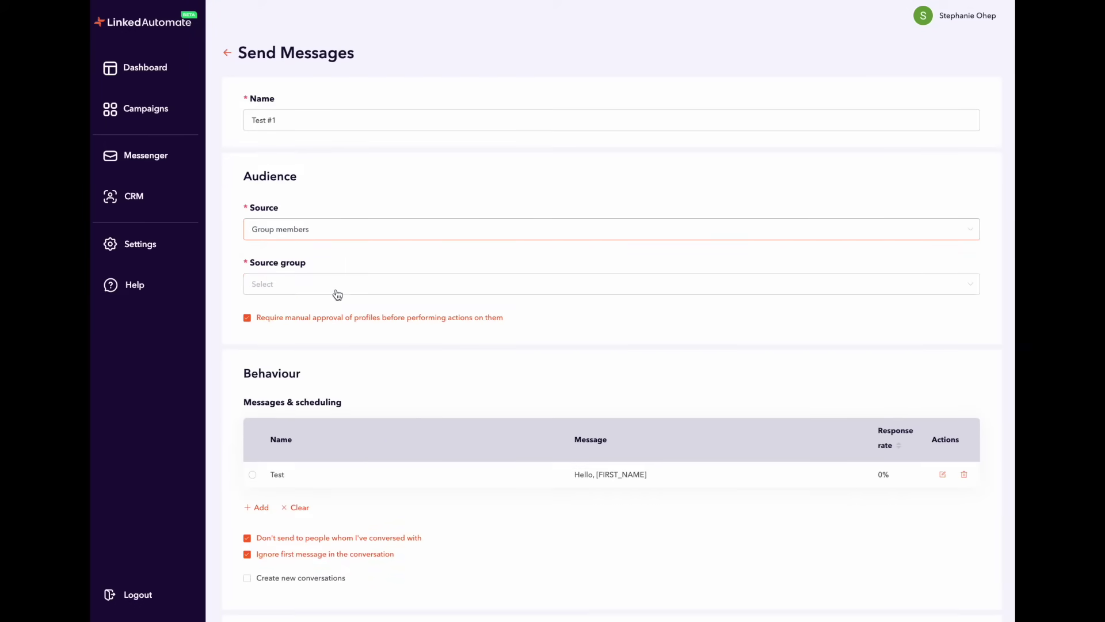
{"action": "left_click", "coordinate": [338, 295]}
{"action": "left_click", "coordinate": [353, 236]}
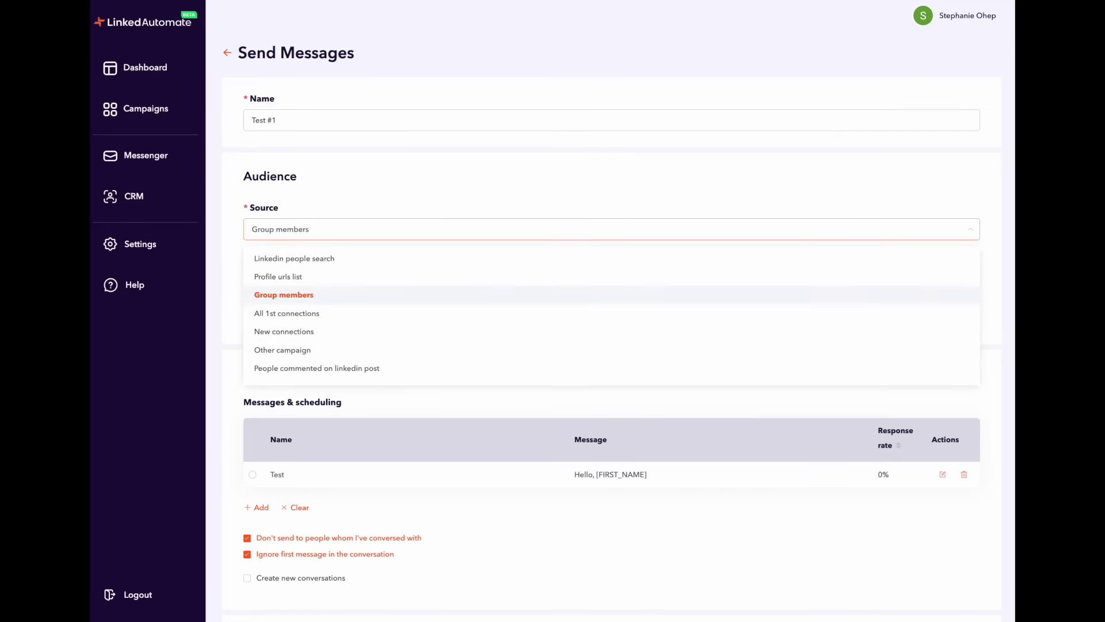
{"action": "left_click", "coordinate": [310, 314]}
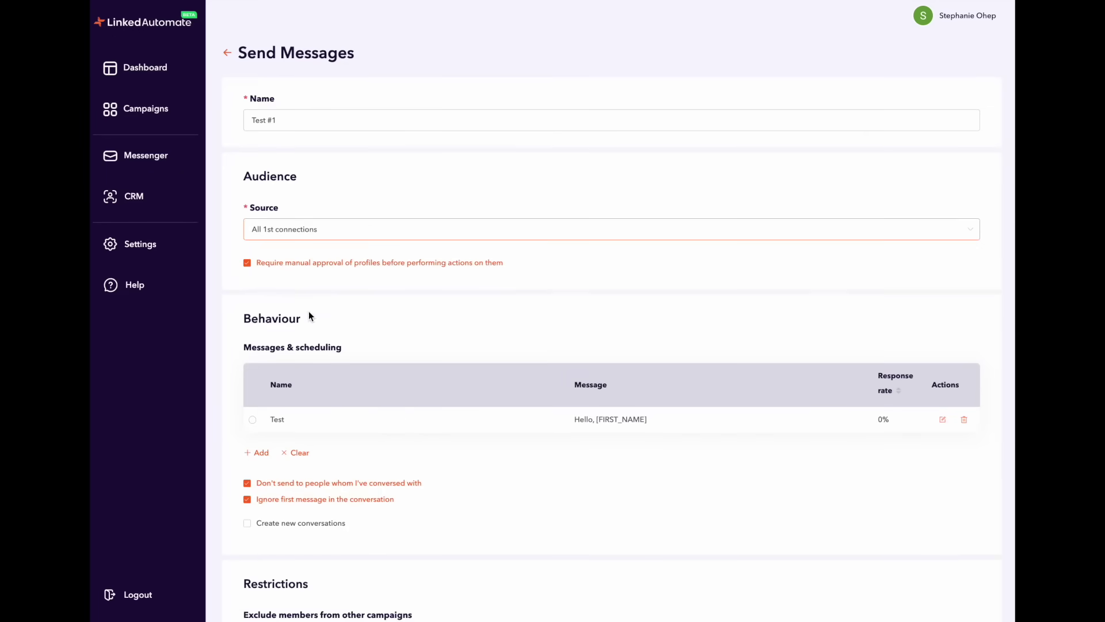
{"action": "left_click", "coordinate": [400, 236]}
{"action": "left_click", "coordinate": [340, 338]}
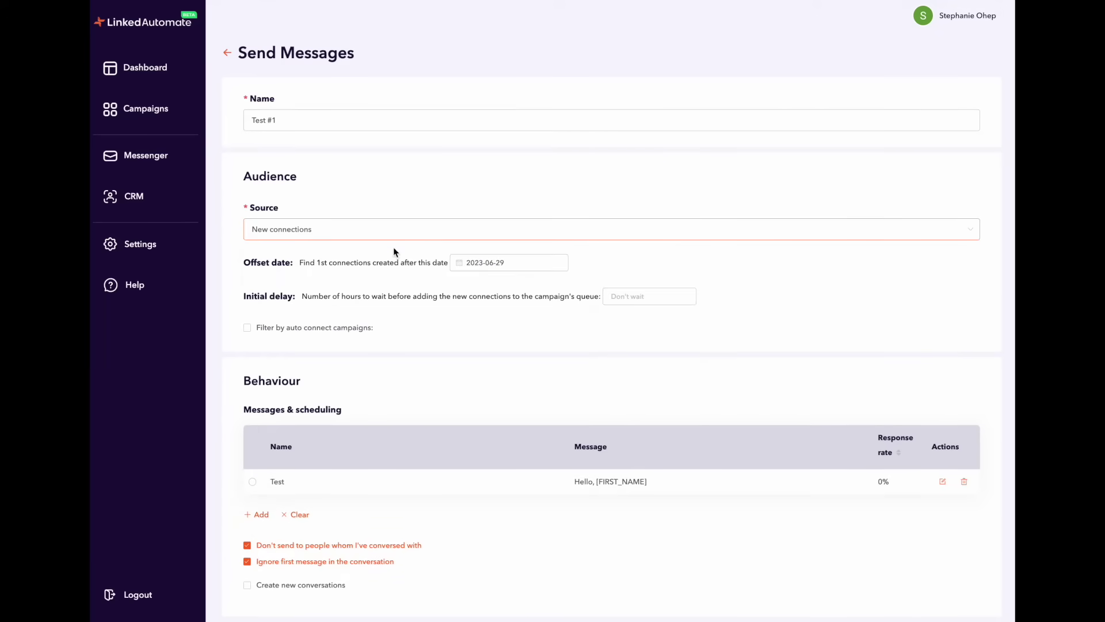
Set the source to Other campaign using Test #10 View Profiles, filtered to Success status
{"action": "left_click", "coordinate": [389, 239]}
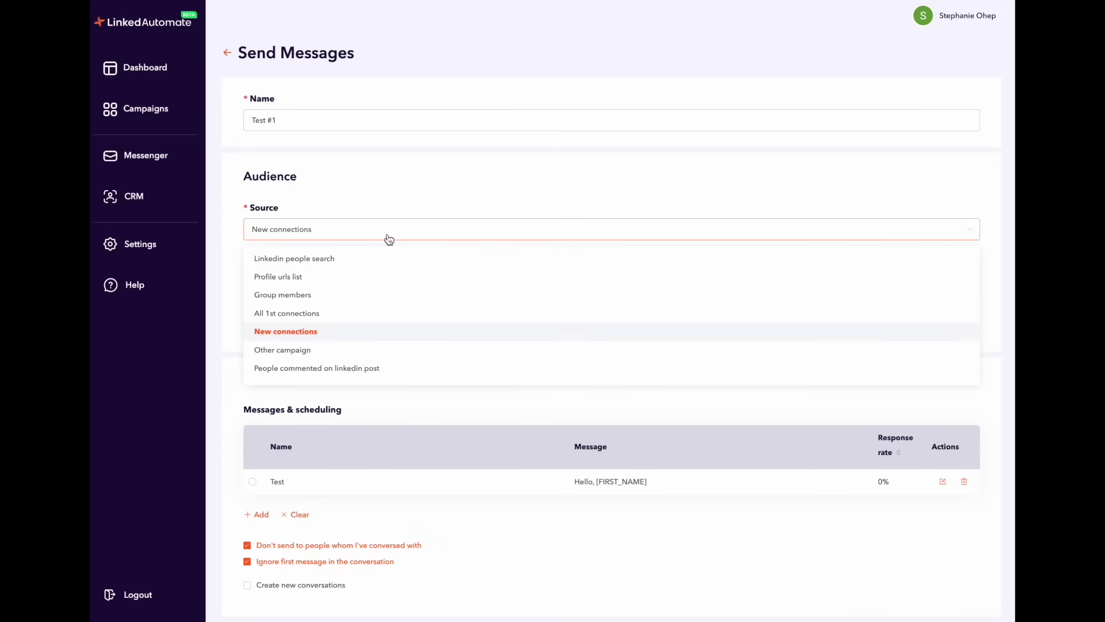
{"action": "left_click", "coordinate": [323, 351]}
{"action": "left_click", "coordinate": [328, 286]}
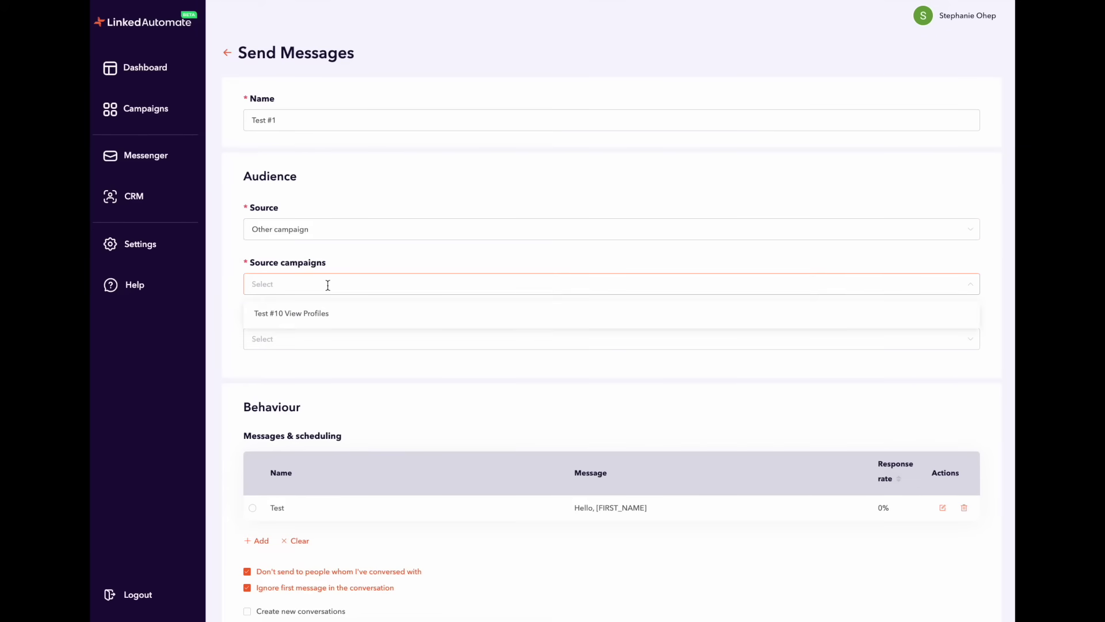
{"action": "left_click", "coordinate": [321, 313]}
{"action": "left_click", "coordinate": [314, 345]}
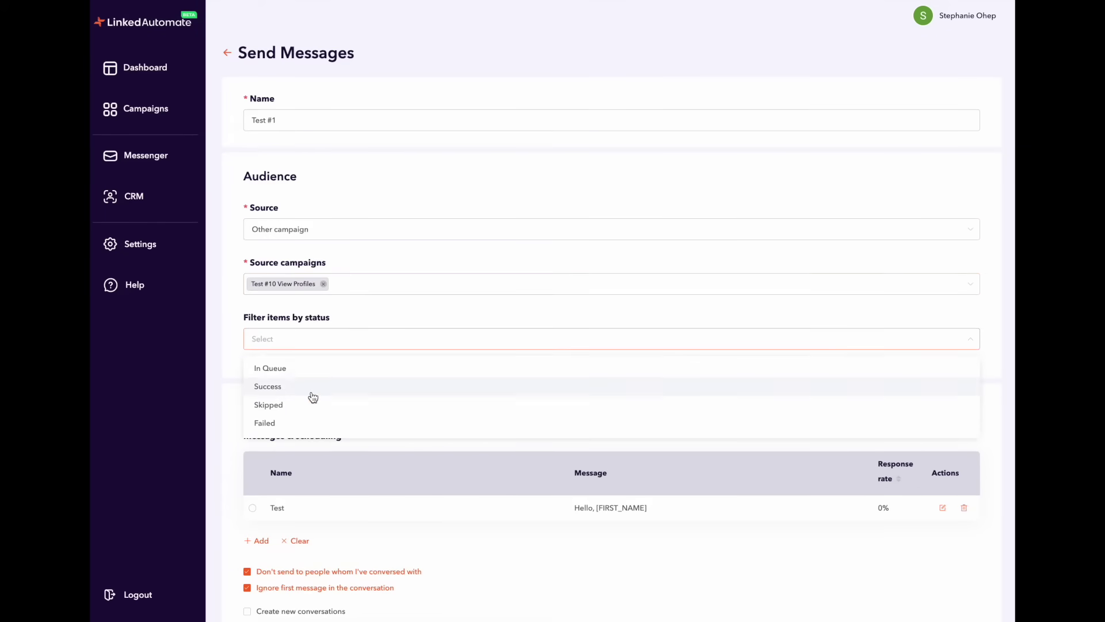
{"action": "left_click", "coordinate": [291, 391]}
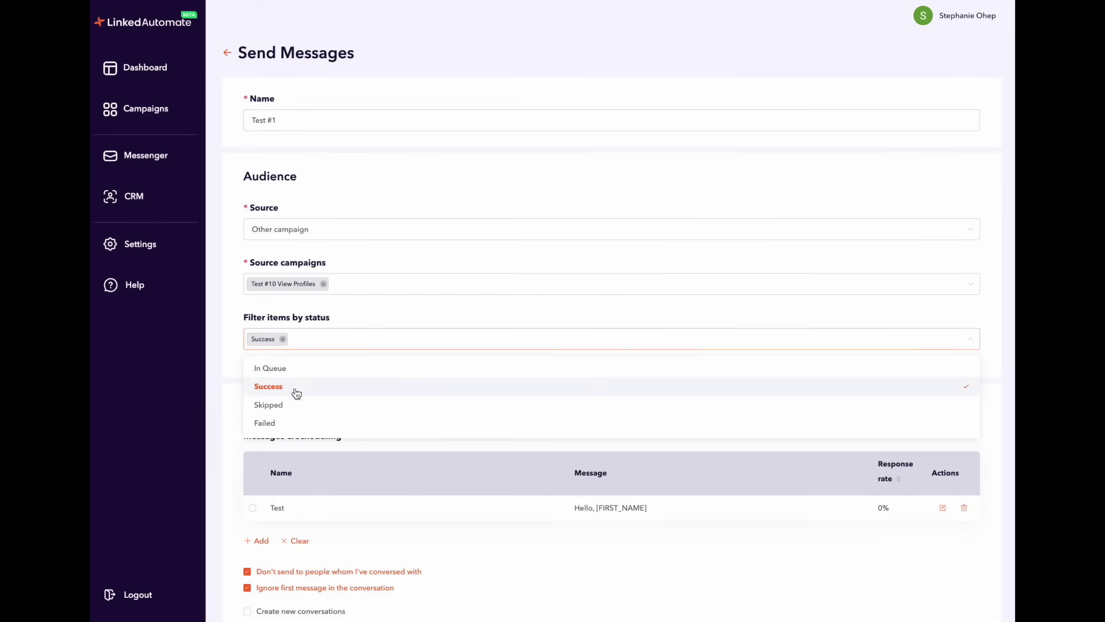
{"action": "left_click", "coordinate": [403, 286]}
Try People commented and People reacted on linkedin post, then settle on All 1st connections
{"action": "left_click", "coordinate": [403, 235]}
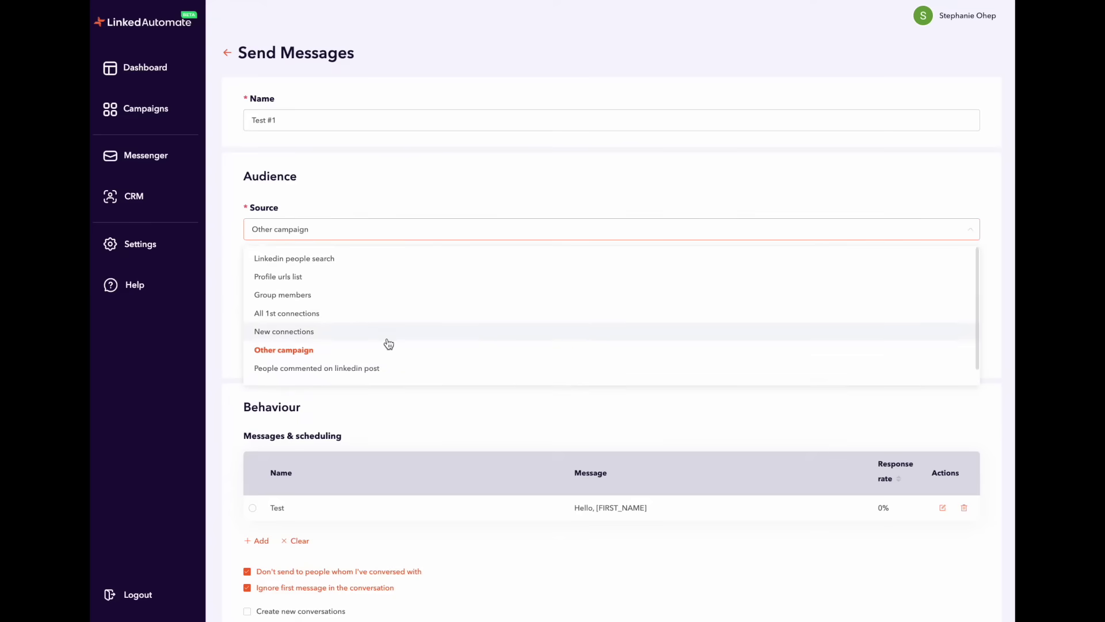
{"action": "scroll", "coordinate": [389, 343], "scroll_direction": "down", "scroll_amount": 1}
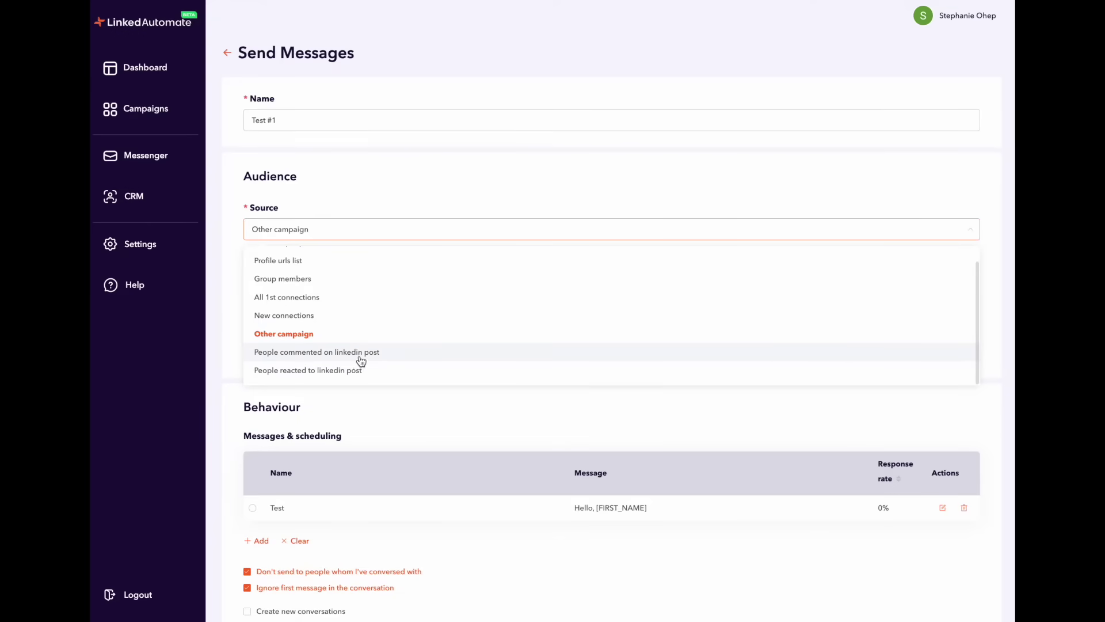
{"action": "left_click", "coordinate": [361, 356]}
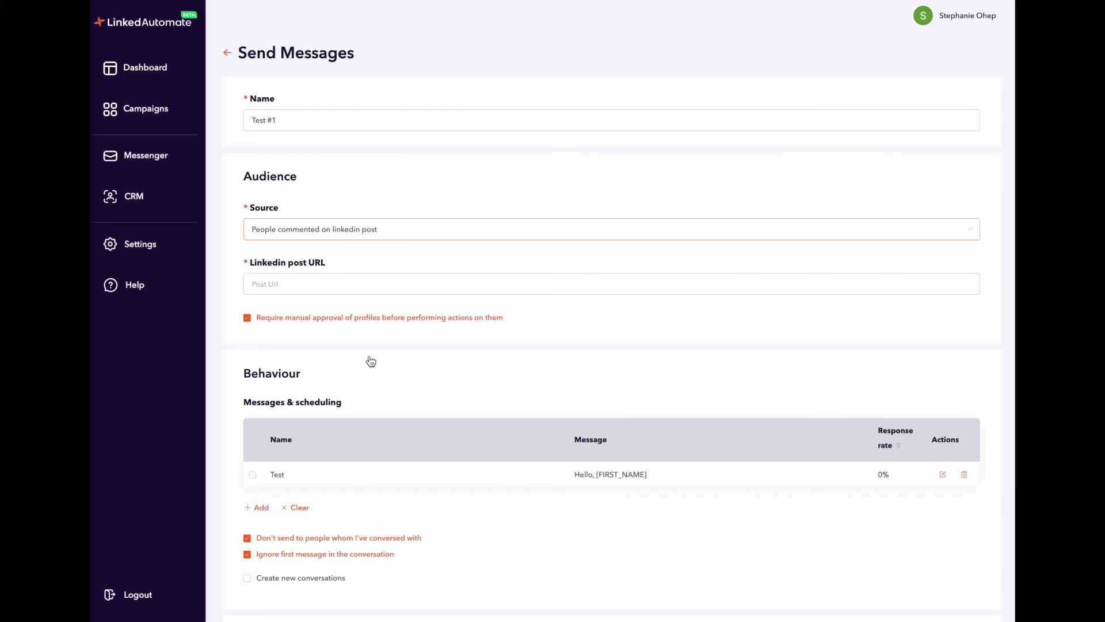
{"action": "left_click", "coordinate": [325, 239]}
{"action": "scroll", "coordinate": [308, 354], "scroll_direction": "down", "scroll_amount": 1}
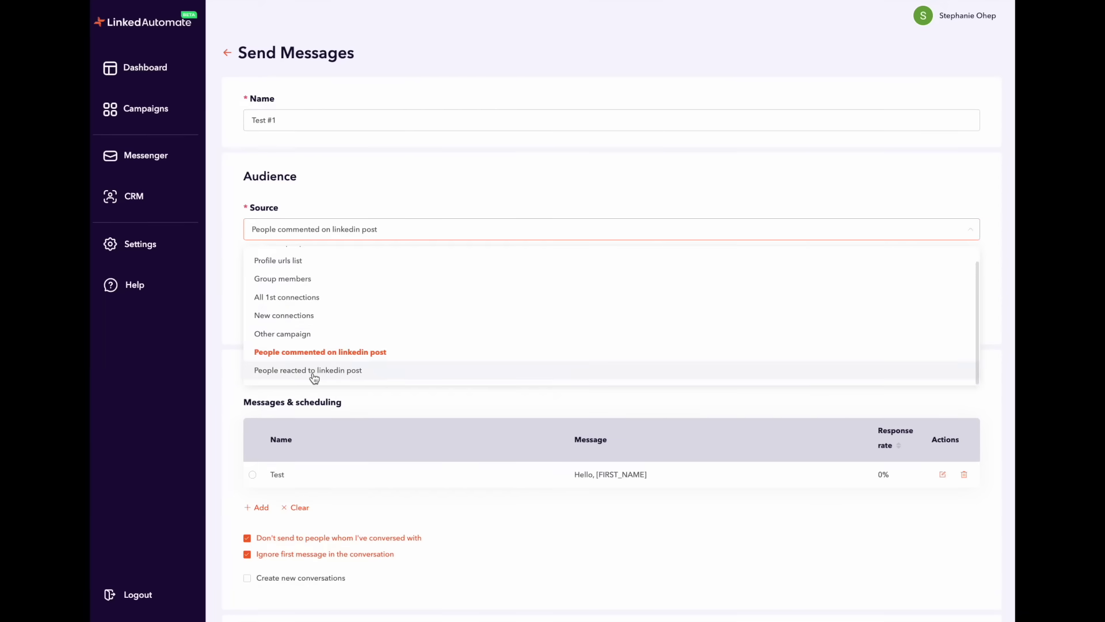
{"action": "left_click", "coordinate": [314, 371]}
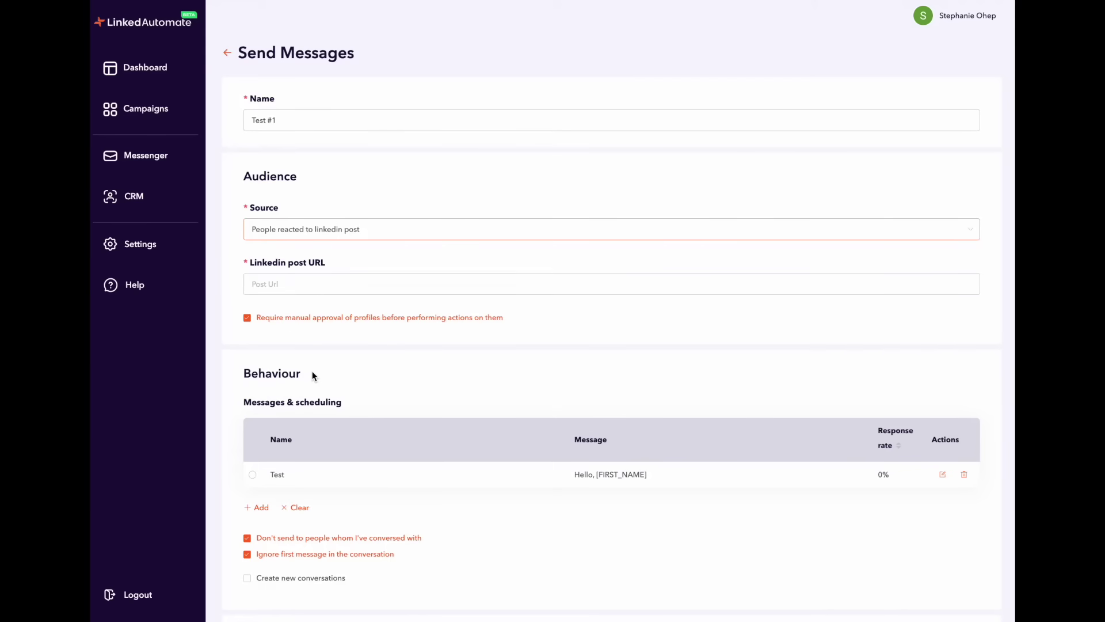
{"action": "left_click", "coordinate": [346, 230]}
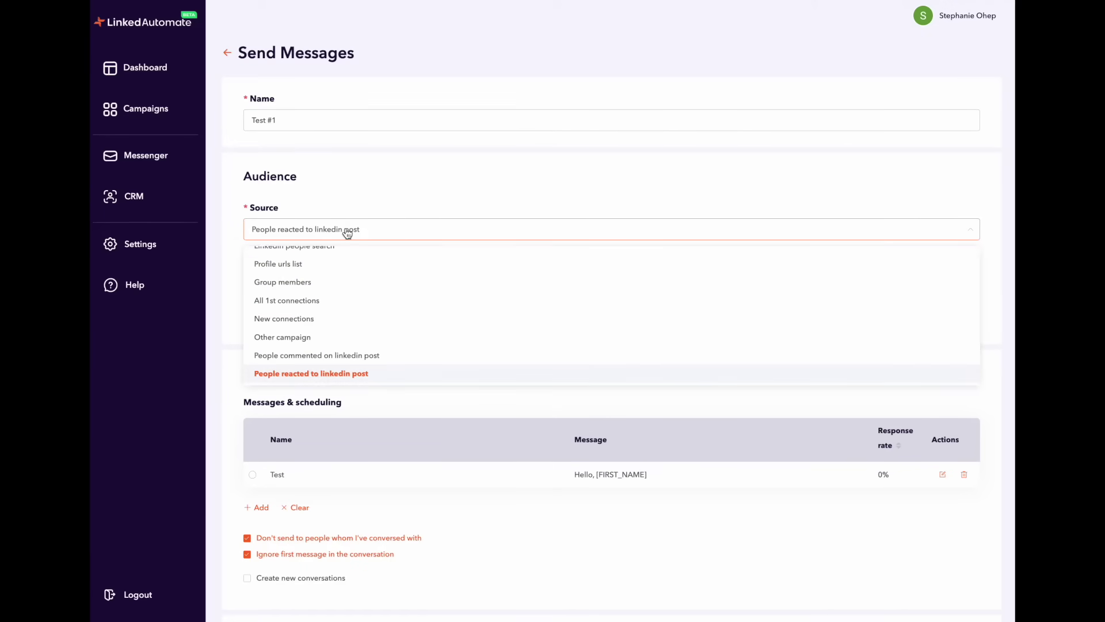
{"action": "left_click", "coordinate": [327, 300]}
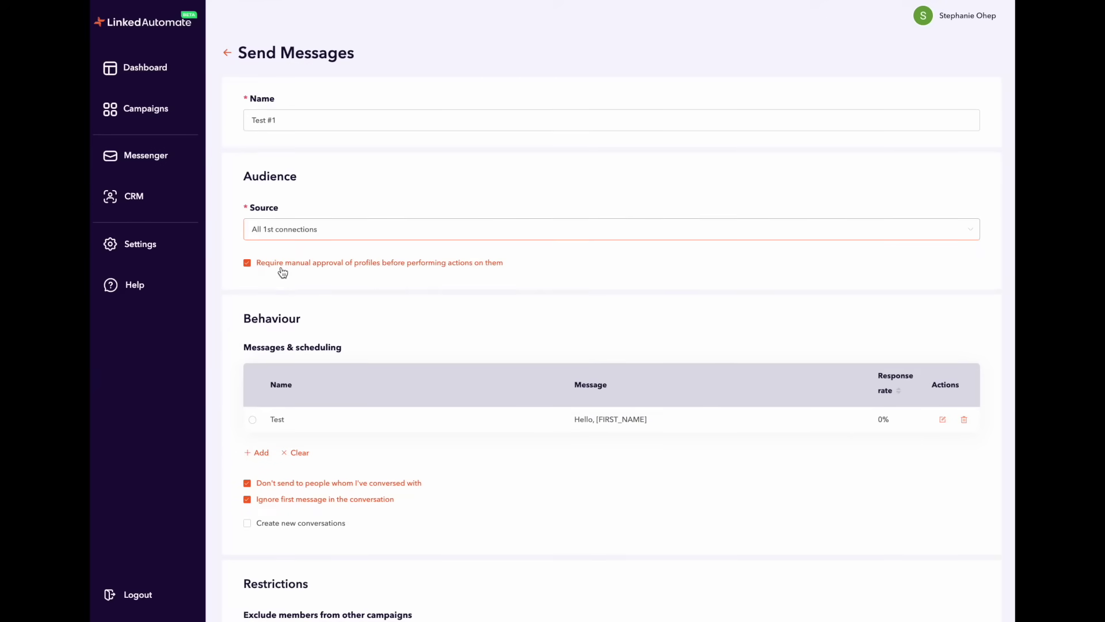
Turn off manual profile approval and review the Behaviour section's Test message
{"action": "left_click", "coordinate": [248, 266]}
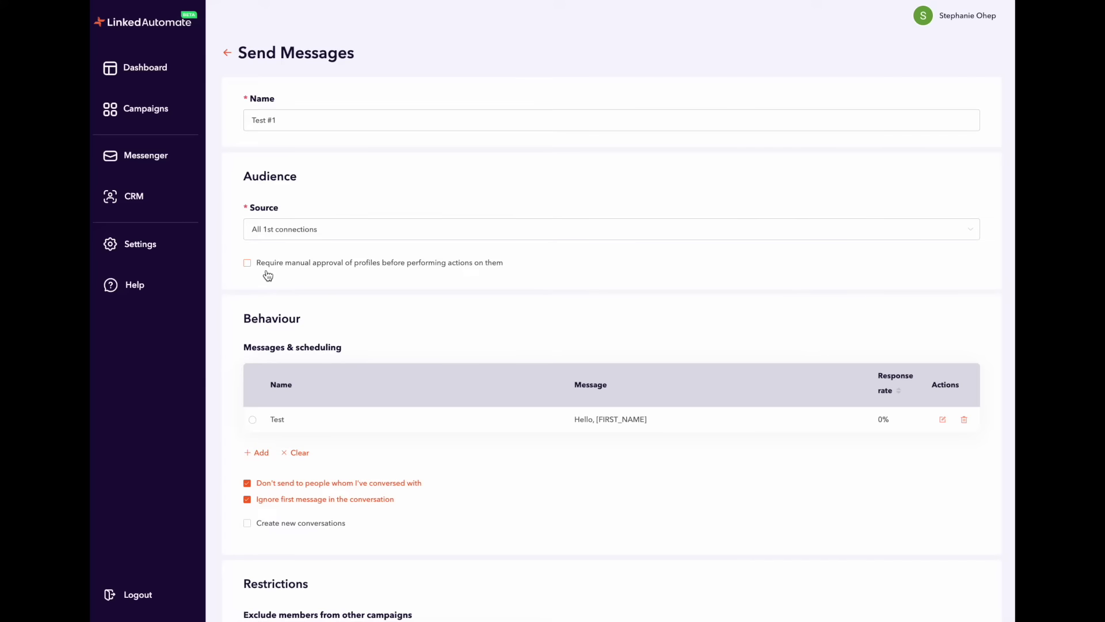
{"action": "scroll", "coordinate": [266, 274], "scroll_direction": "down", "scroll_amount": 1}
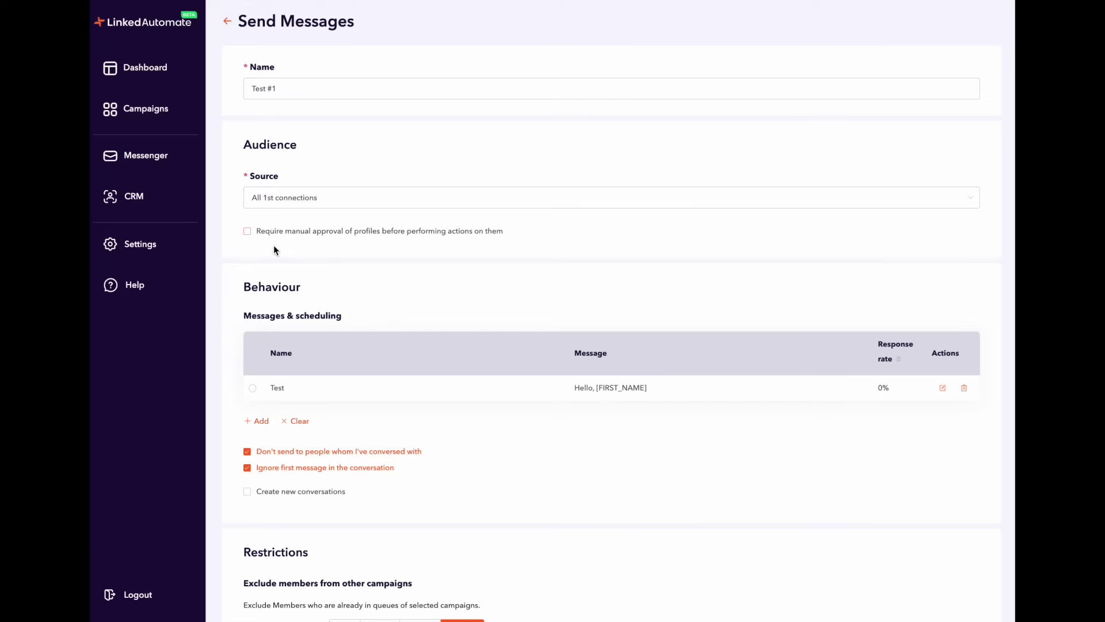
{"action": "scroll", "coordinate": [276, 258], "scroll_direction": "down", "scroll_amount": 1}
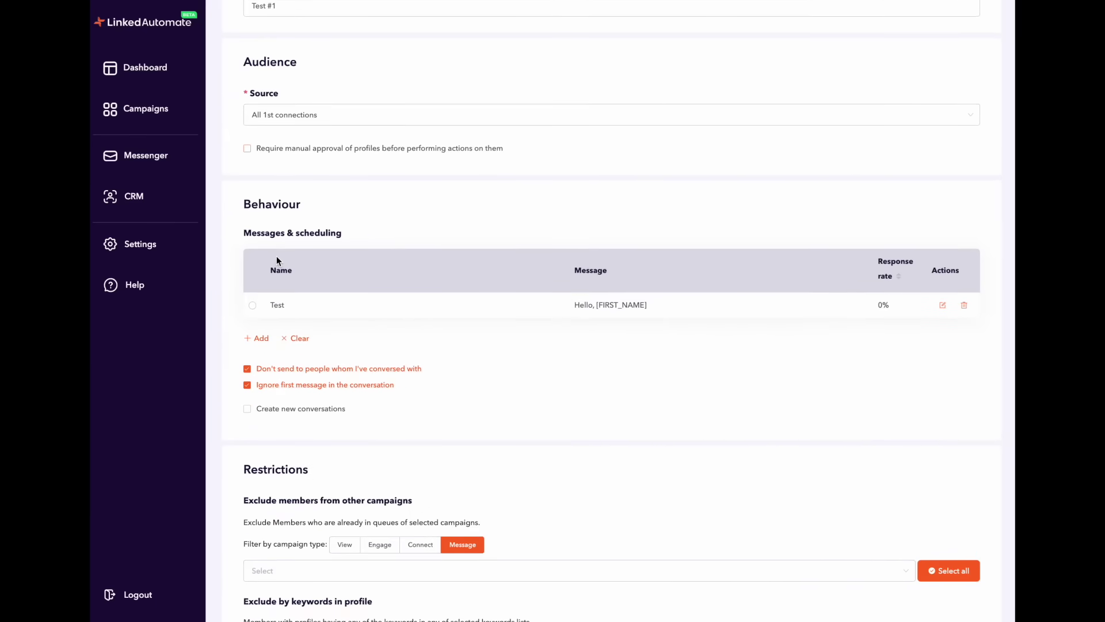
Create a new message named 'intro' reading 'hello, [FIRST_NAME]'
{"action": "left_click", "coordinate": [255, 338]}
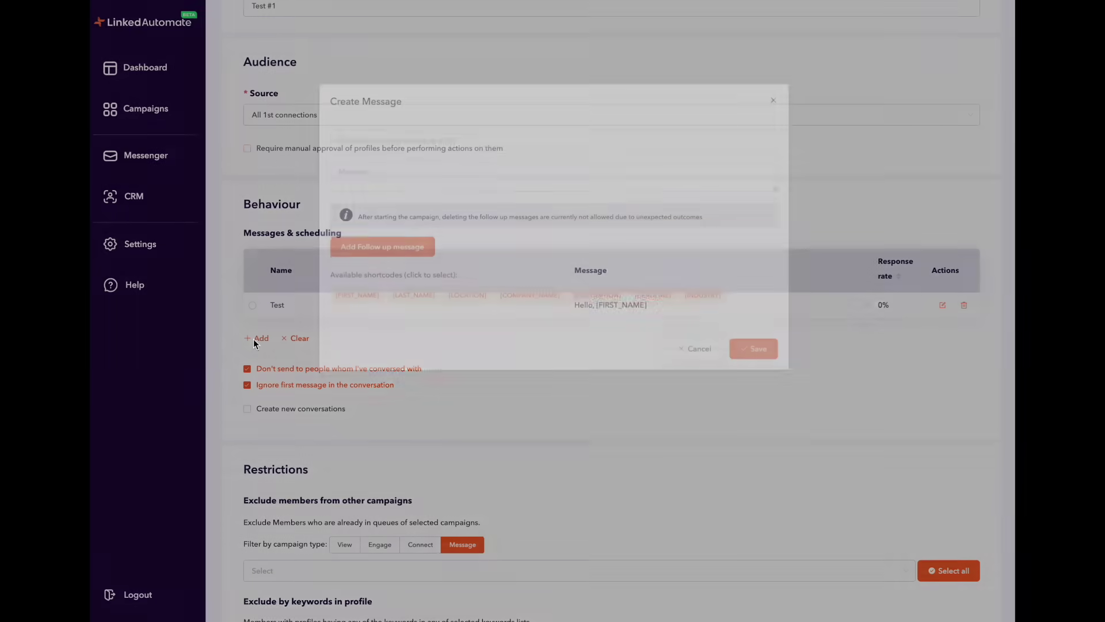
{"action": "left_click", "coordinate": [375, 150]}
{"action": "type", "text": "intro"}
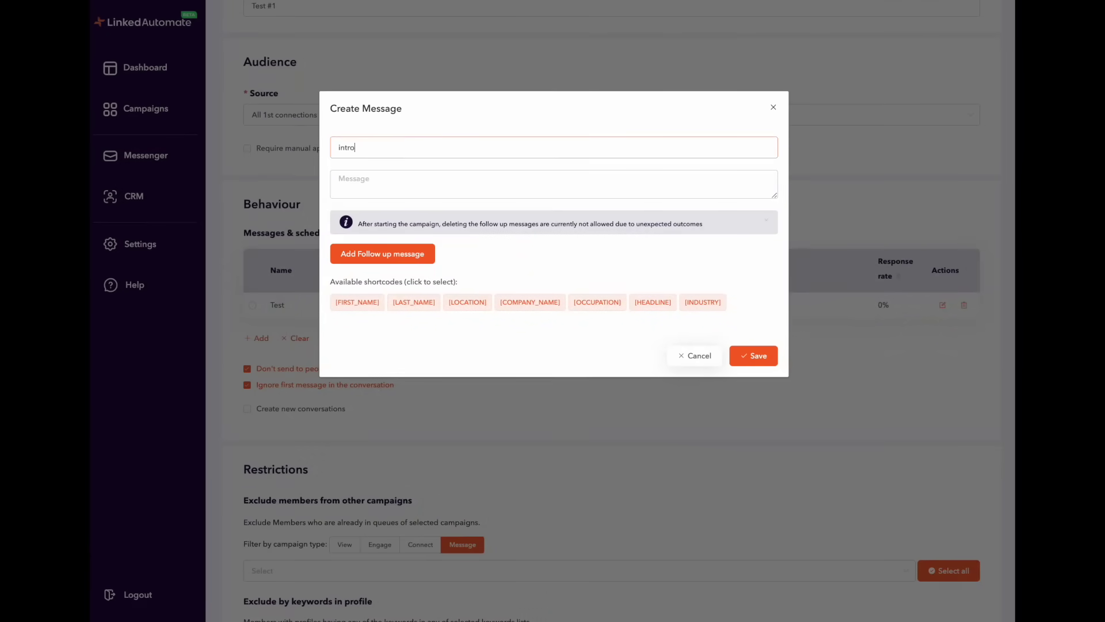
{"action": "left_click", "coordinate": [376, 176]}
{"action": "type", "text": "hello,"}
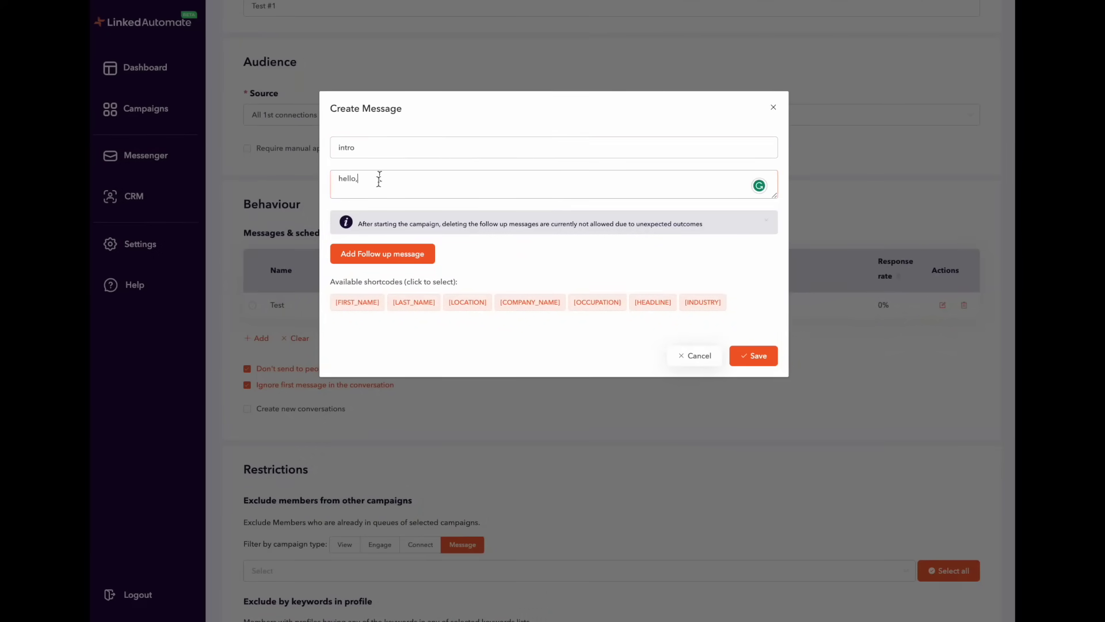
{"action": "left_click", "coordinate": [349, 303]}
Add a 5-day follow-up reading 'hello [FIRST_NAME]'
{"action": "left_click", "coordinate": [364, 260]}
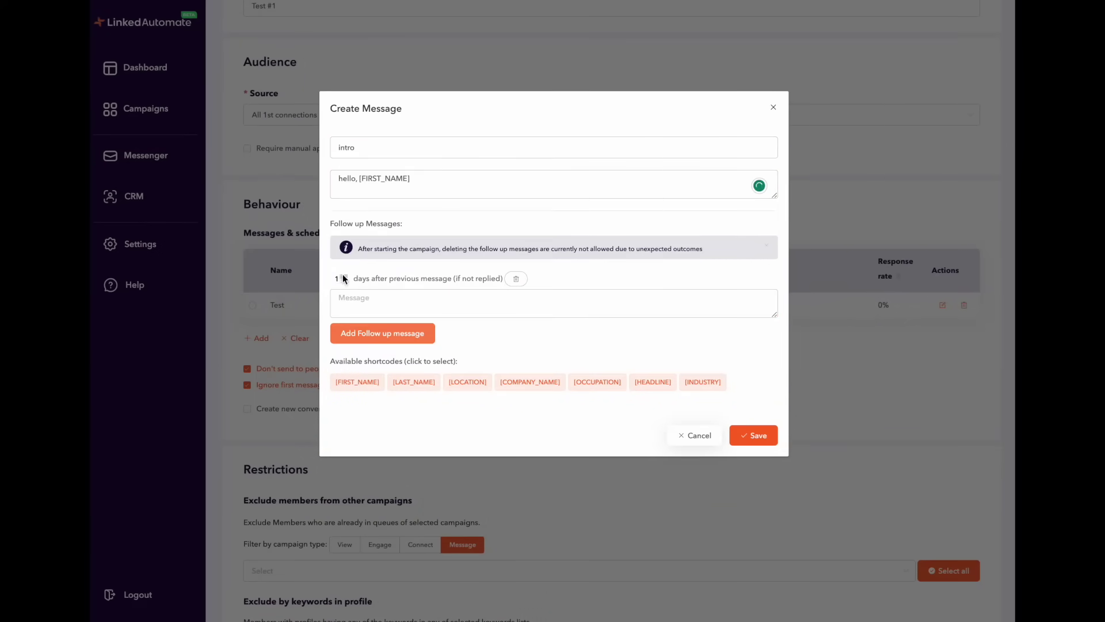
{"action": "left_click", "coordinate": [343, 277]}
{"action": "left_click", "coordinate": [344, 276]}
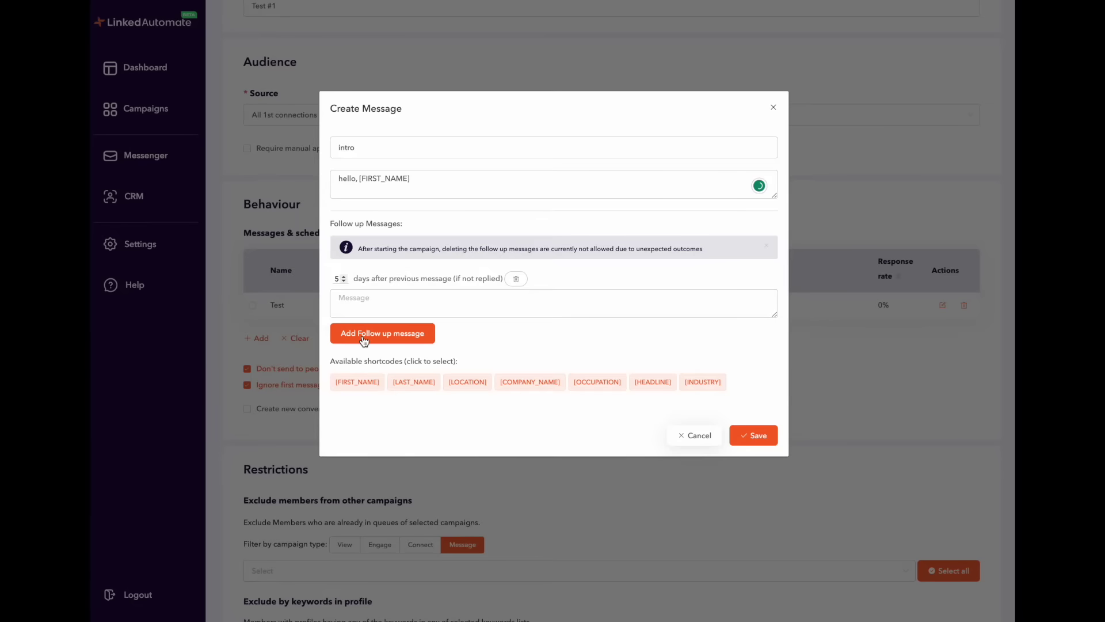
{"action": "left_click", "coordinate": [361, 297]}
{"action": "type", "text": "hello"}
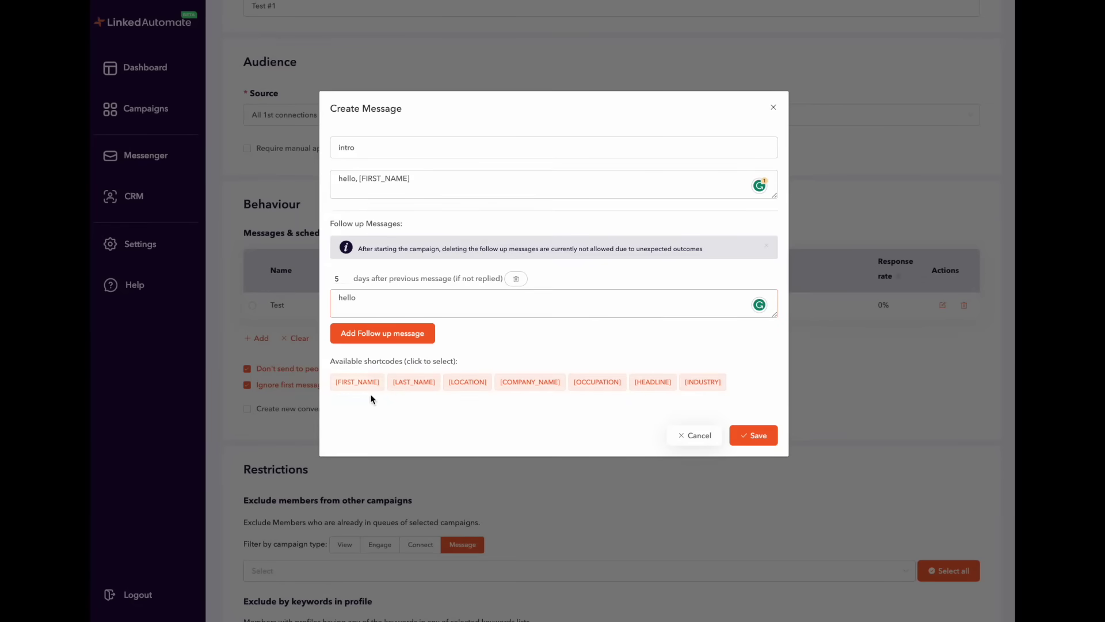
{"action": "left_click", "coordinate": [360, 382]}
Add a second 5-day follow-up reading 'Hey [FIRST_NAME]' and remove the extra empty one
{"action": "left_click", "coordinate": [357, 333]}
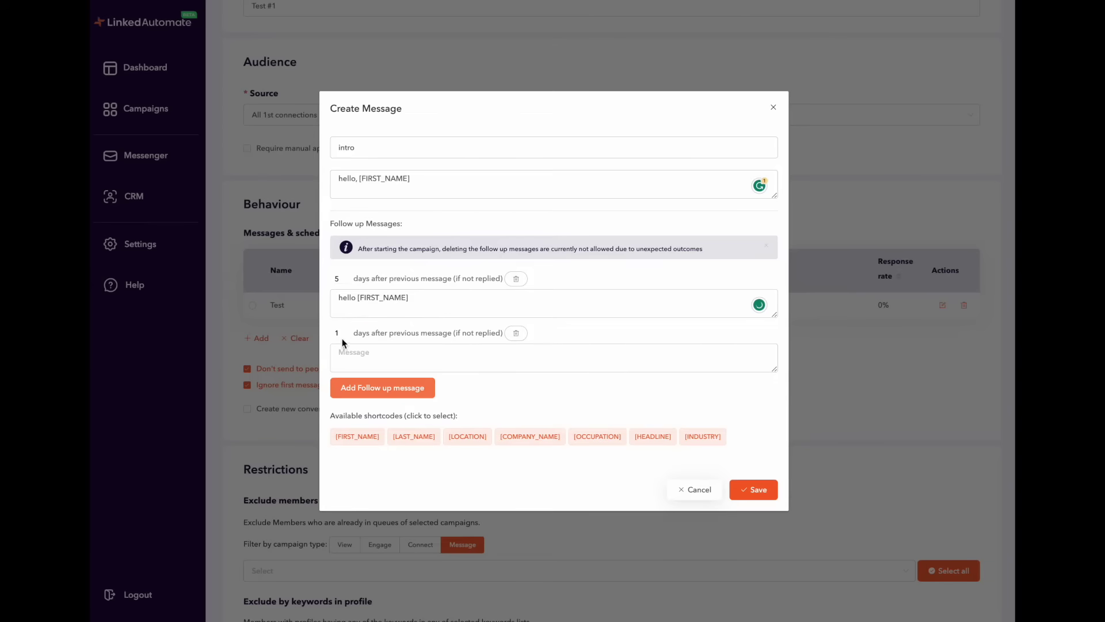
{"action": "double_click", "coordinate": [338, 333]}
{"action": "type", "text": "5"}
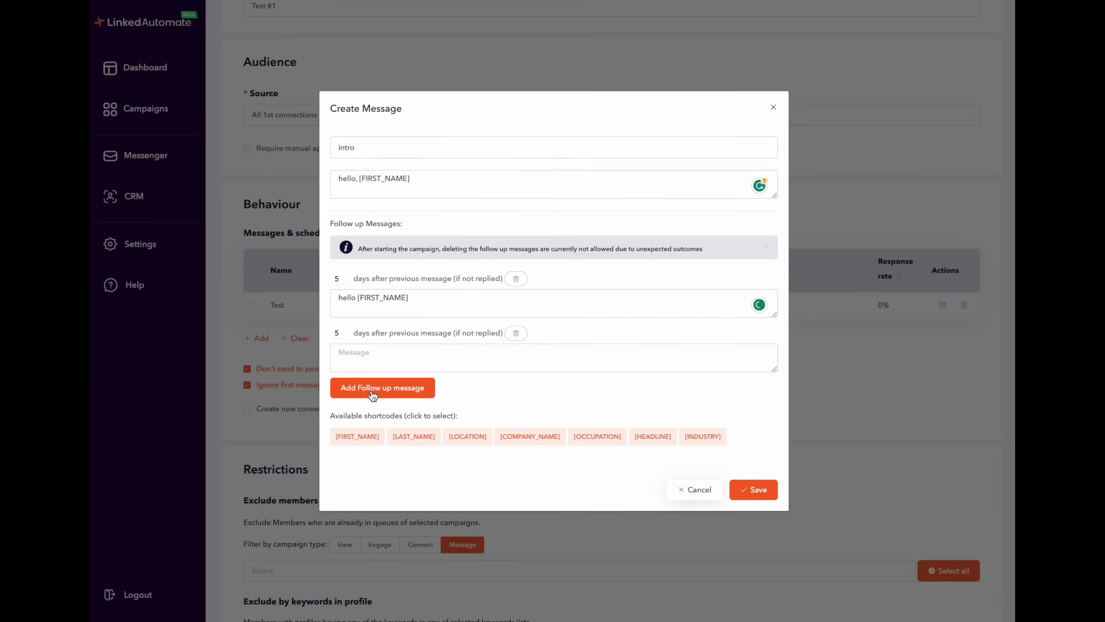
{"action": "left_click", "coordinate": [372, 388]}
{"action": "left_click", "coordinate": [360, 361]}
{"action": "type", "text": "Hey"}
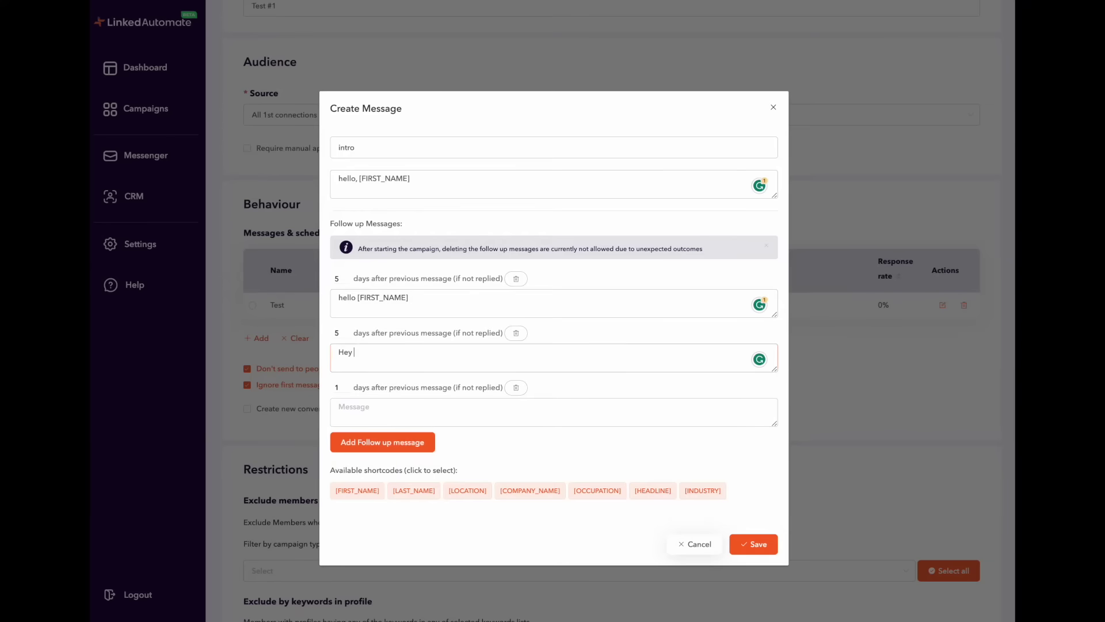
{"action": "left_click", "coordinate": [368, 490]}
{"action": "left_click", "coordinate": [370, 407]}
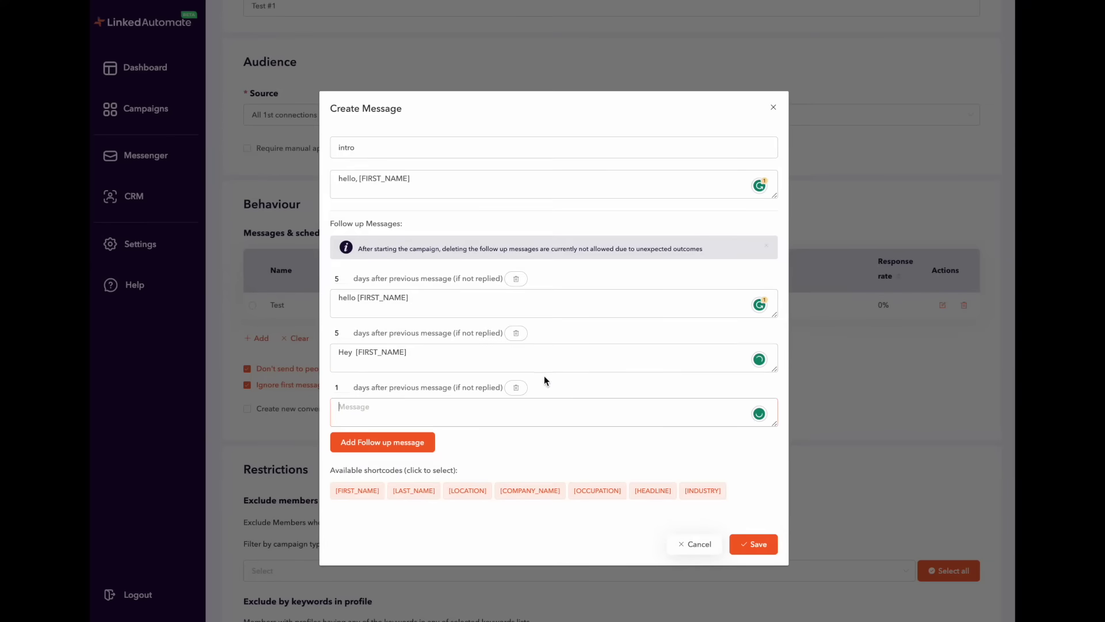
{"action": "left_click", "coordinate": [516, 388]}
Save the intro message, then toggle both conversation-skipping checkboxes off and back on
{"action": "left_click", "coordinate": [758, 489]}
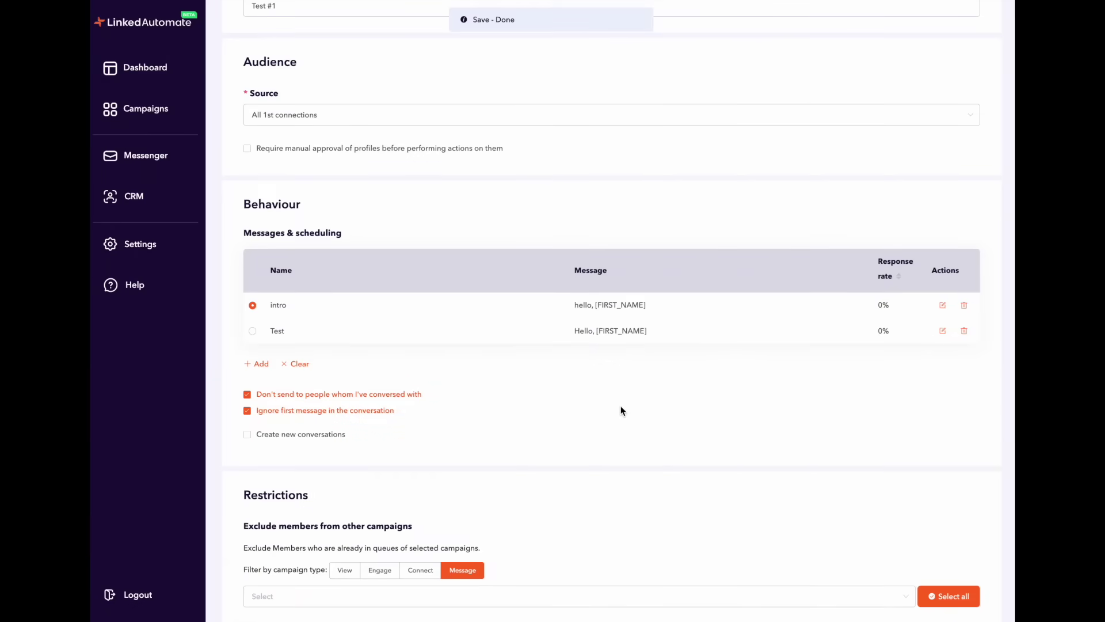
{"action": "scroll", "coordinate": [531, 410], "scroll_direction": "down", "scroll_amount": 1}
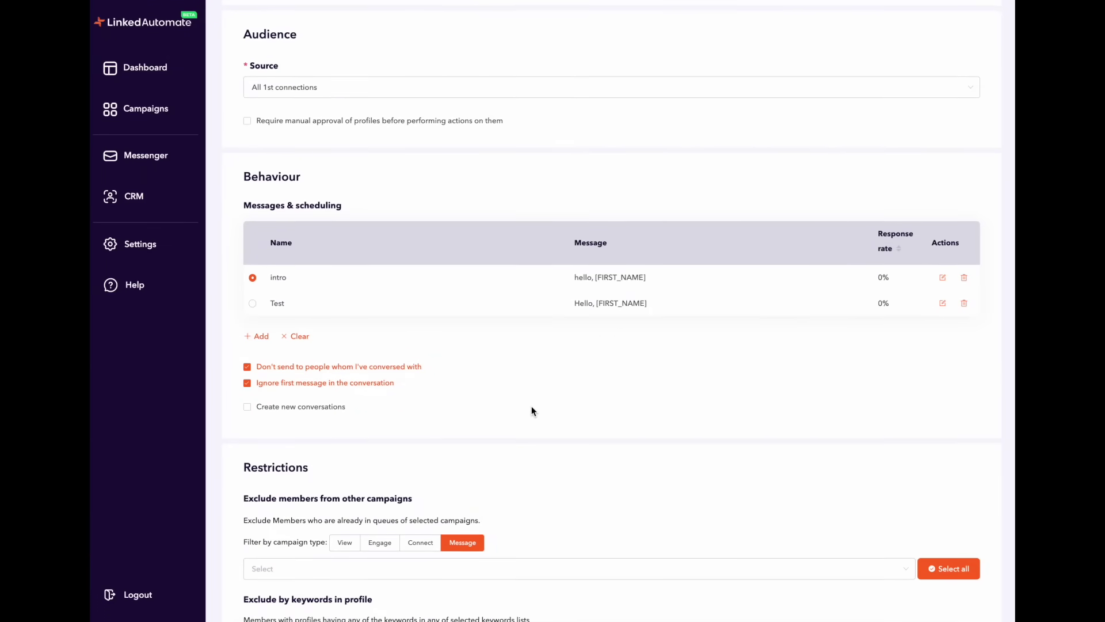
{"action": "mouse_move", "coordinate": [314, 385]}
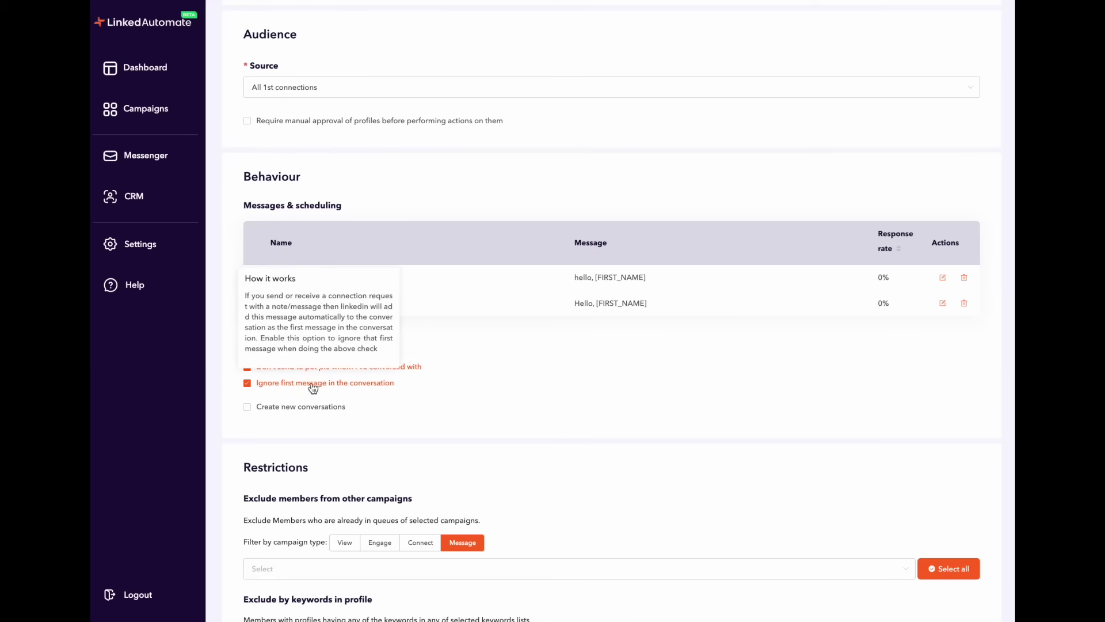
{"action": "mouse_move", "coordinate": [312, 409]}
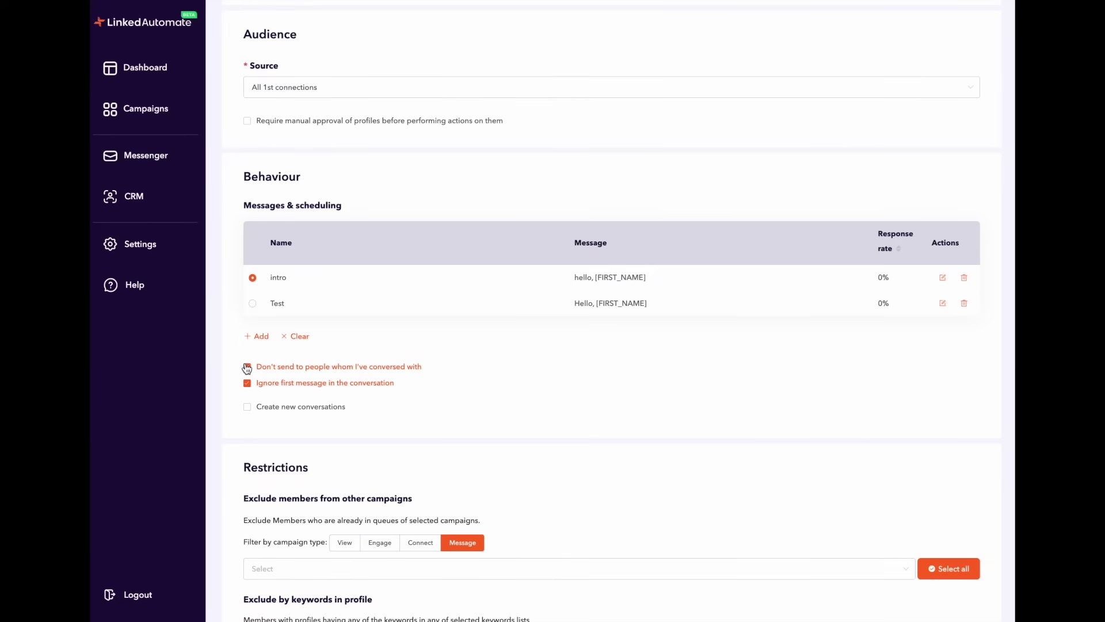
{"action": "mouse_move", "coordinate": [247, 369]}
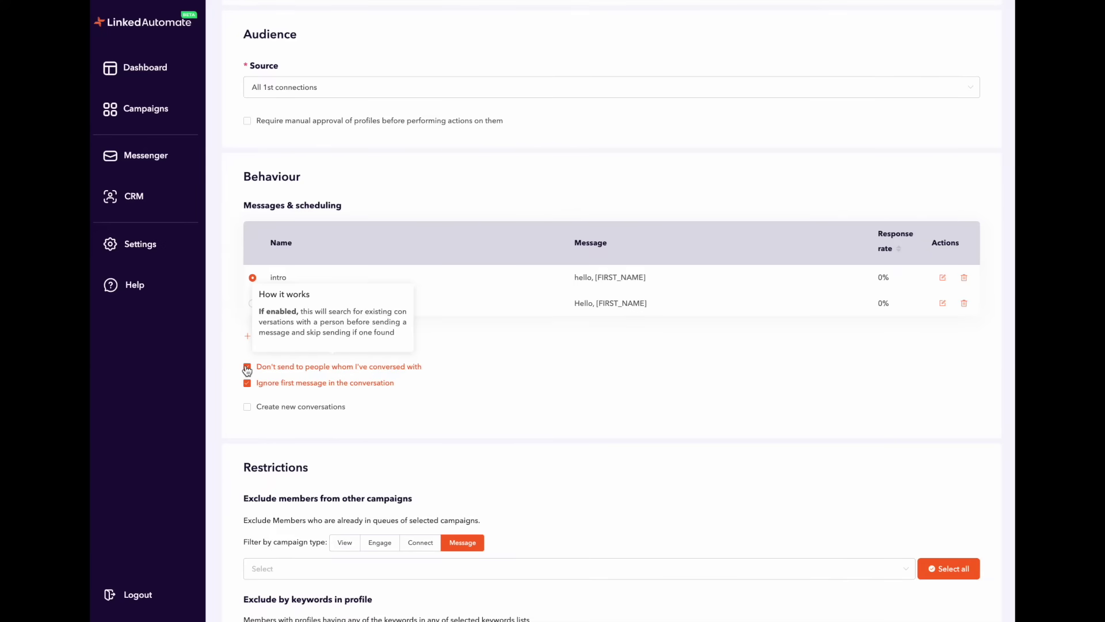
{"action": "left_click", "coordinate": [247, 367]}
{"action": "left_click", "coordinate": [247, 368]}
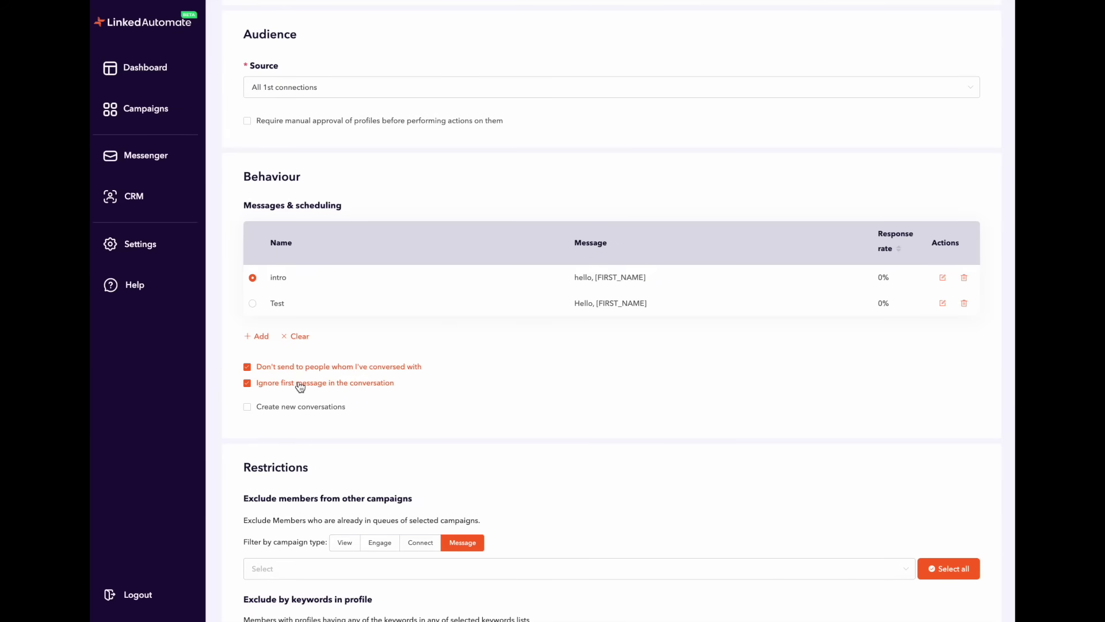
{"action": "left_click", "coordinate": [248, 386]}
{"action": "left_click", "coordinate": [248, 384]}
{"action": "scroll", "coordinate": [248, 387], "scroll_direction": "down", "scroll_amount": 1}
{"action": "mouse_move", "coordinate": [252, 386]}
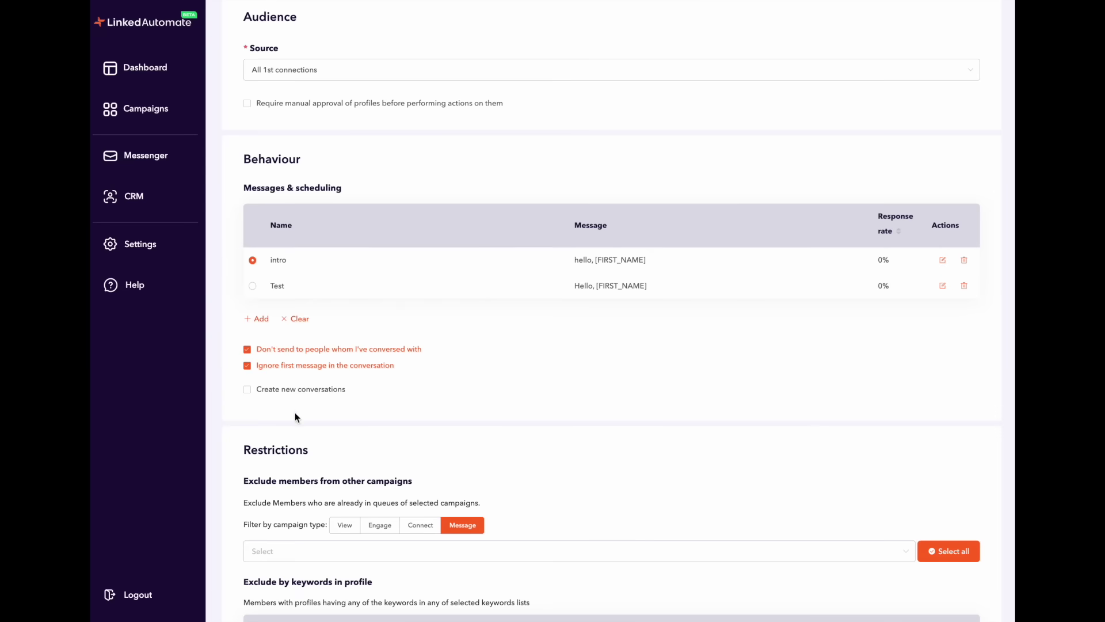
Switch the exclusion filter between View, Engage, Connect and Message campaign types
{"action": "scroll", "coordinate": [296, 422], "scroll_direction": "down", "scroll_amount": 3}
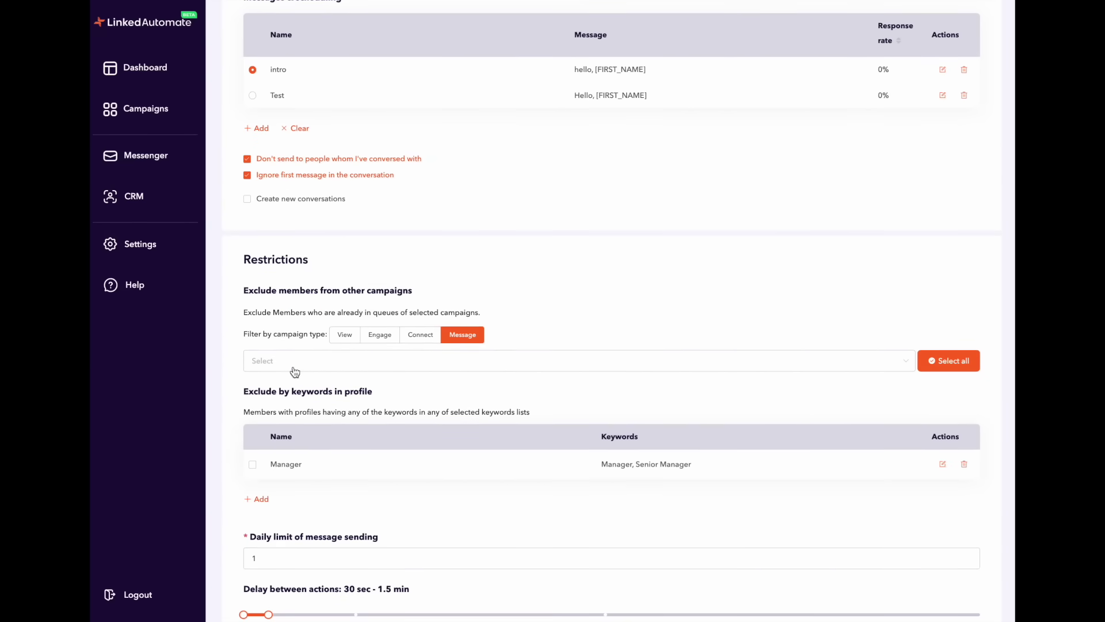
{"action": "left_click", "coordinate": [346, 339]}
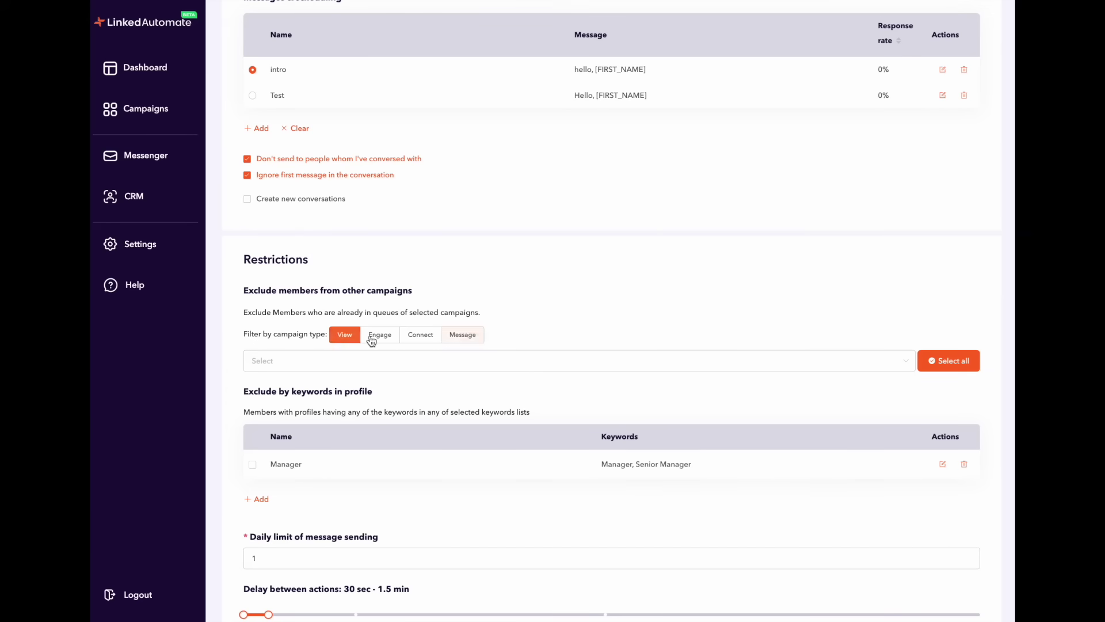
{"action": "left_click", "coordinate": [380, 336]}
{"action": "left_click", "coordinate": [421, 336]}
{"action": "left_click", "coordinate": [465, 339]}
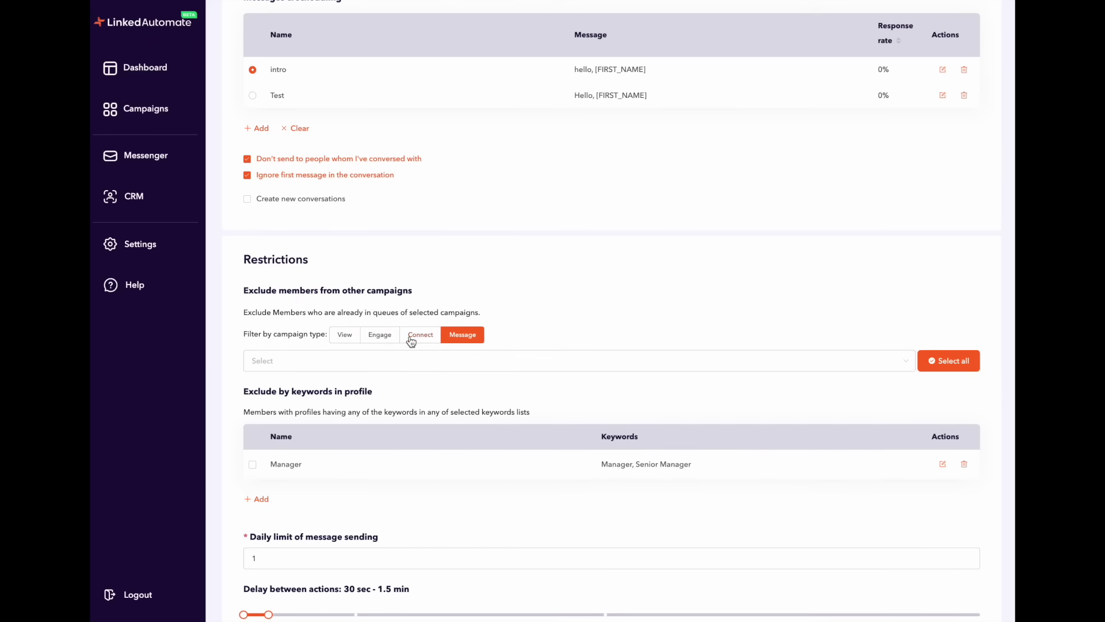
{"action": "left_click", "coordinate": [417, 339]}
{"action": "left_click", "coordinate": [380, 338]}
{"action": "left_click", "coordinate": [345, 338]}
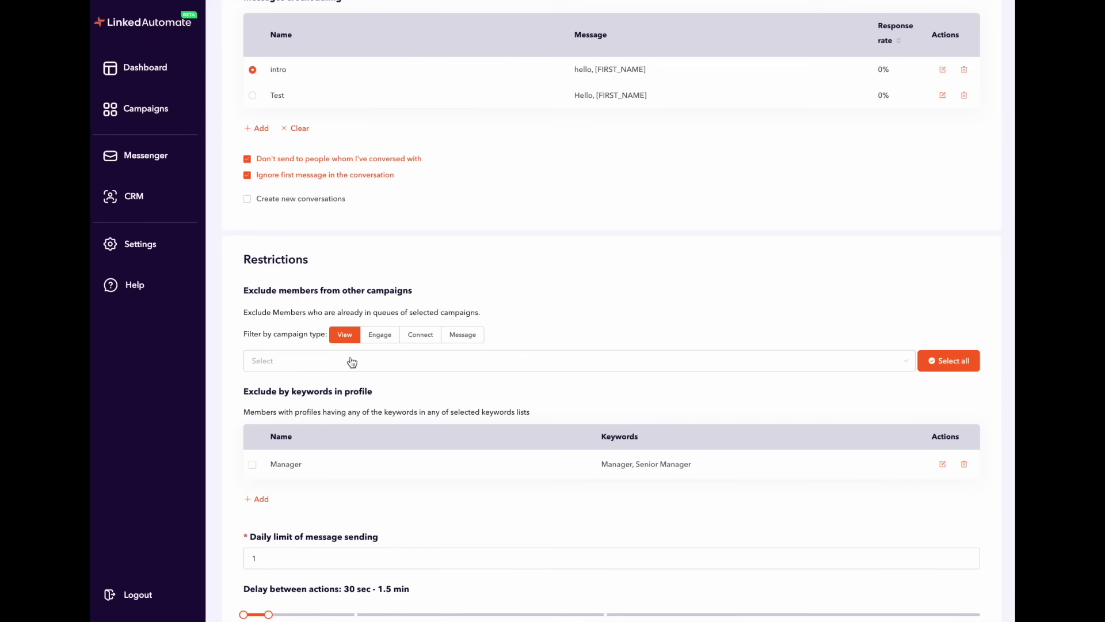
{"action": "left_click", "coordinate": [378, 338]}
{"action": "left_click", "coordinate": [426, 339]}
{"action": "left_click", "coordinate": [452, 340]}
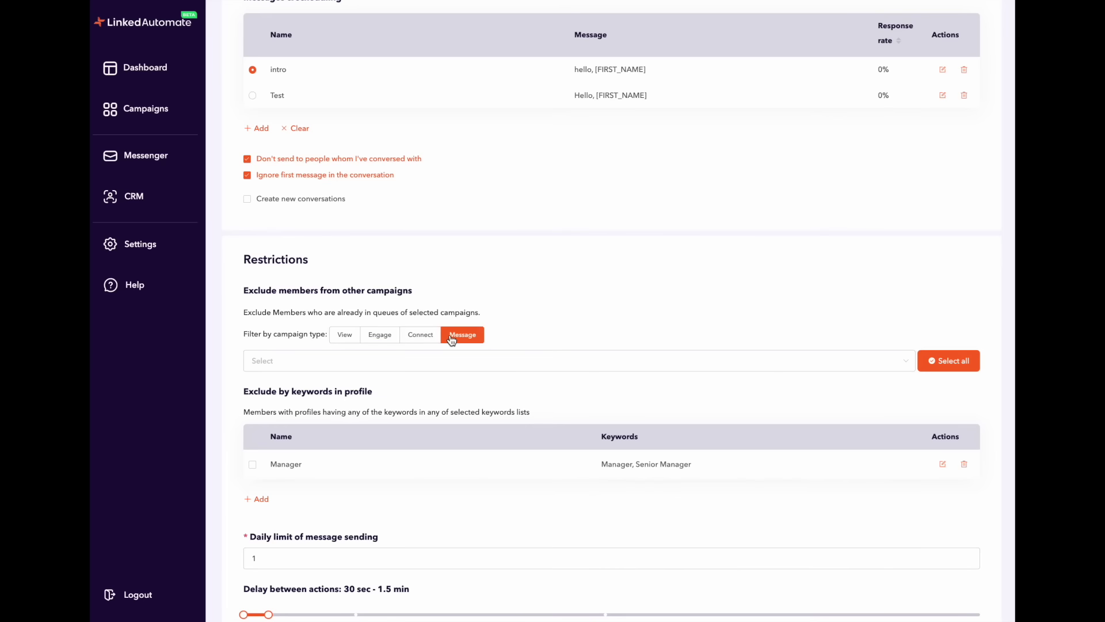
Browse excludable Connect, Engage and View campaigns, closing the list with none excluded
{"action": "left_click", "coordinate": [405, 364]}
{"action": "left_click", "coordinate": [411, 339]}
{"action": "left_click", "coordinate": [378, 359]}
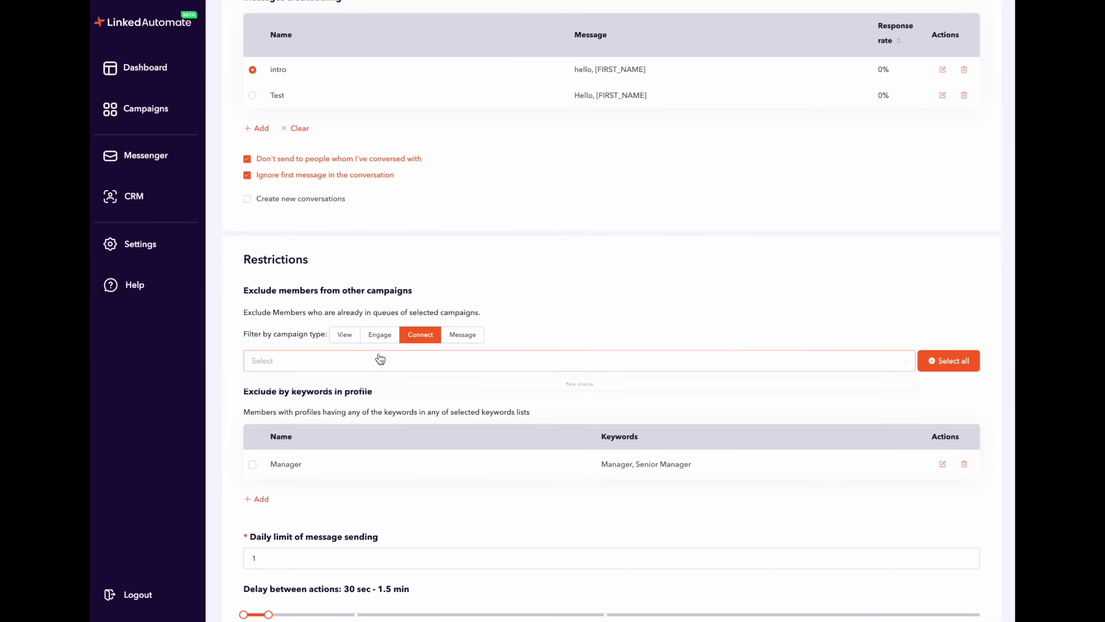
{"action": "left_click", "coordinate": [378, 338]}
{"action": "left_click", "coordinate": [378, 368]}
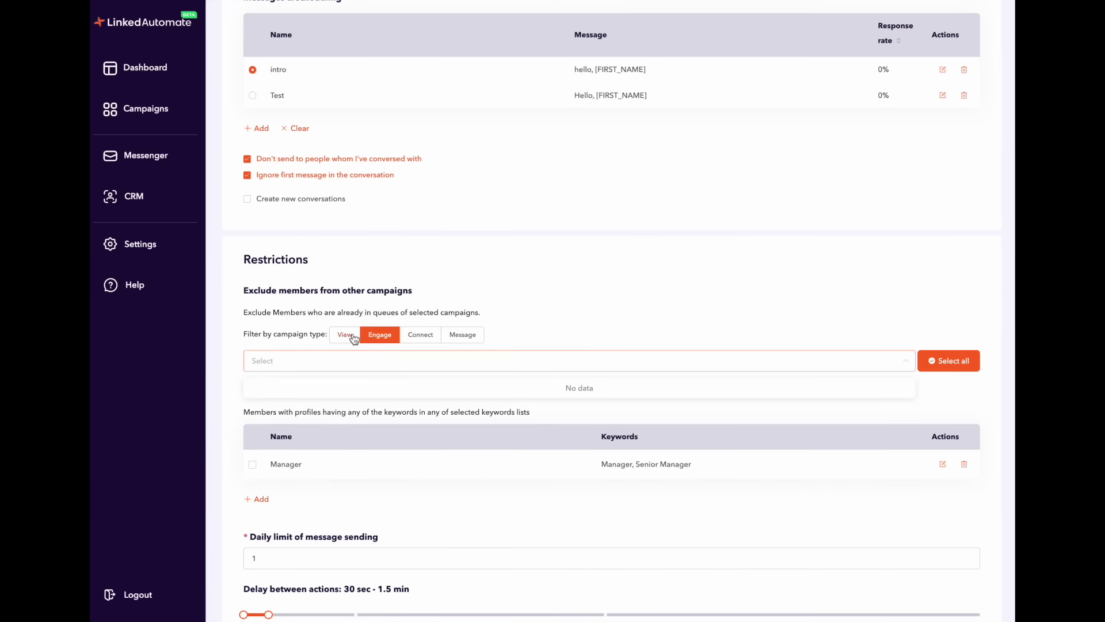
{"action": "left_click", "coordinate": [353, 337]}
{"action": "left_click", "coordinate": [360, 363]}
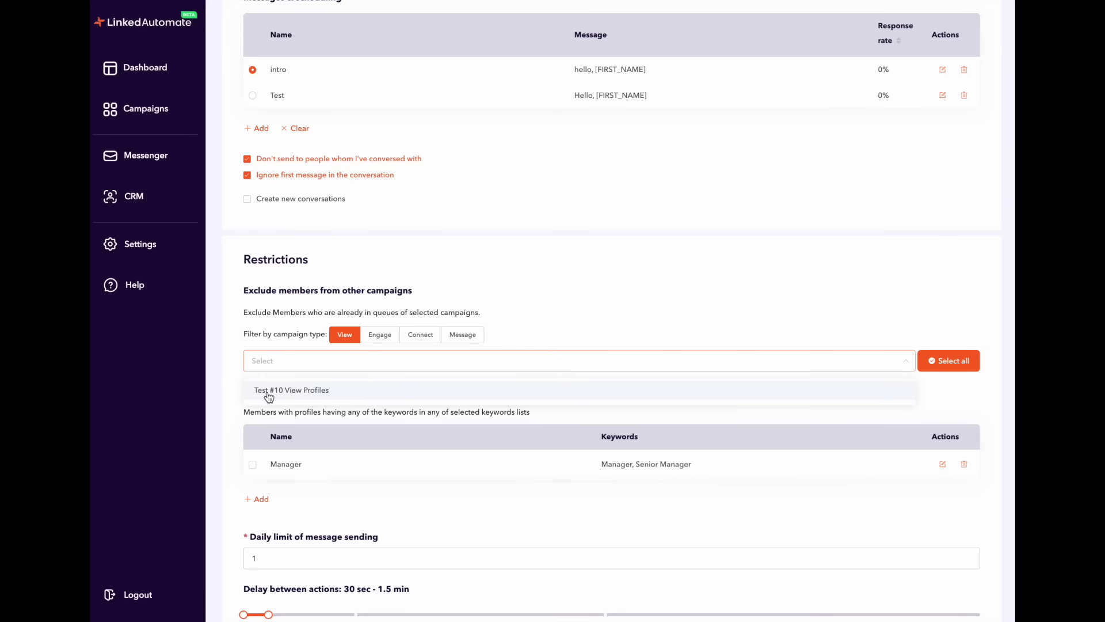
{"action": "left_click", "coordinate": [509, 341]}
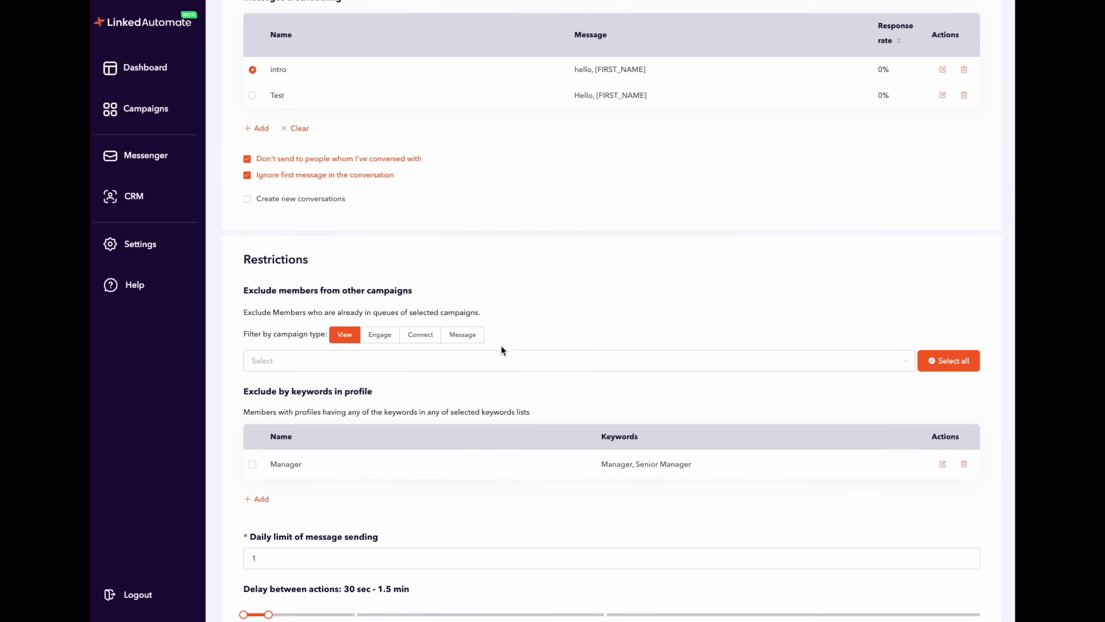
{"action": "scroll", "coordinate": [476, 382], "scroll_direction": "down", "scroll_amount": 1}
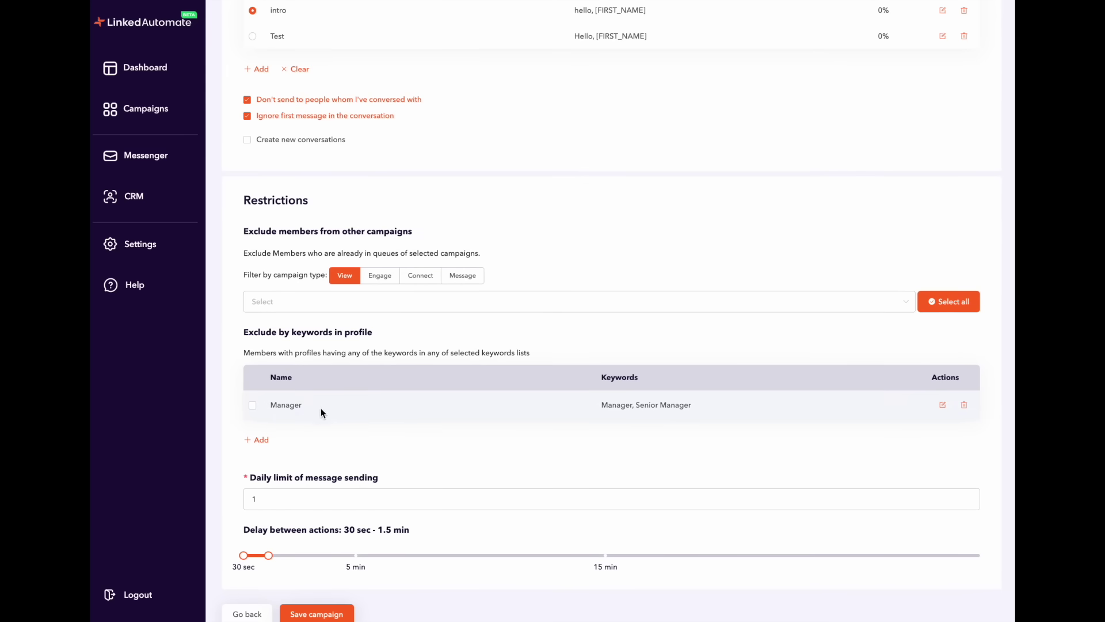
Delete the old Manager list and create a new one: Senior Manager, Sr. Manager, Manager
{"action": "left_click", "coordinate": [965, 404]}
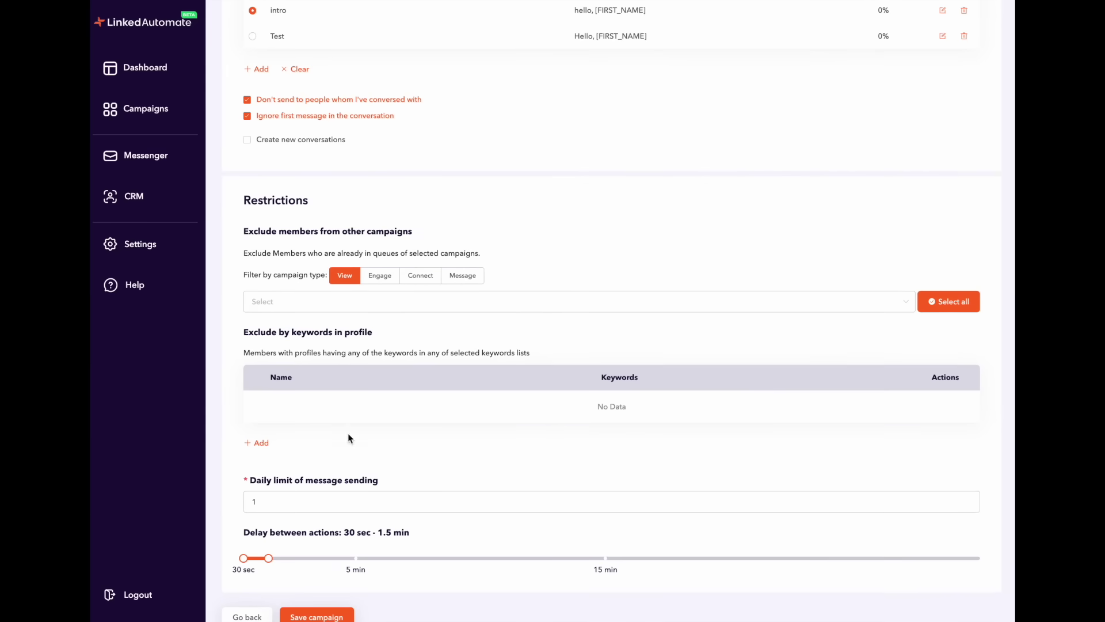
{"action": "left_click", "coordinate": [261, 448]}
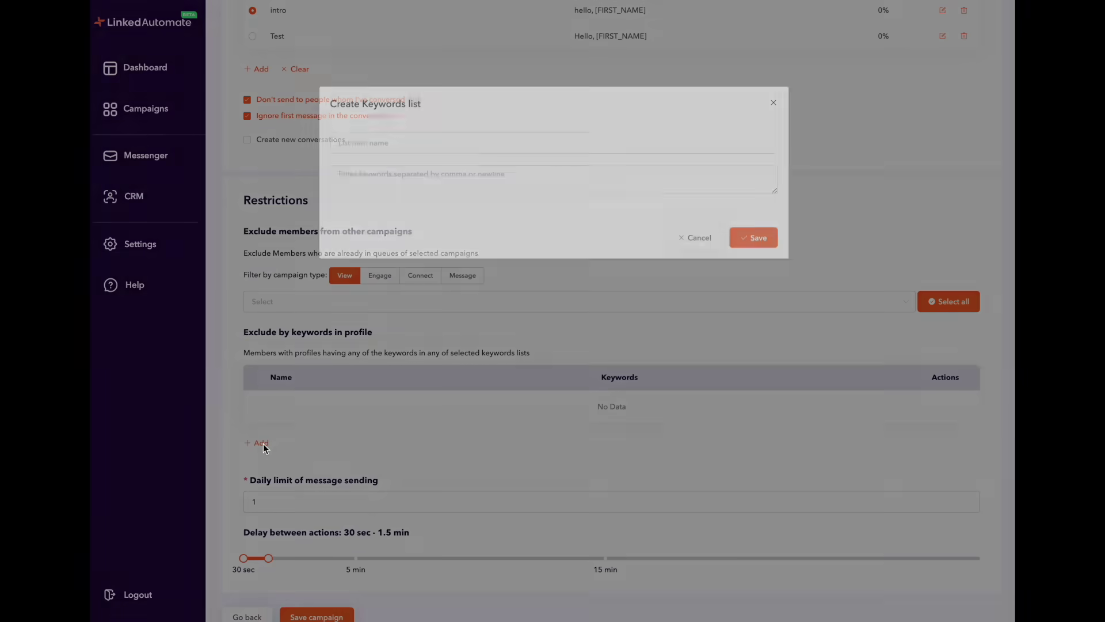
{"action": "type", "text": "Manager"}
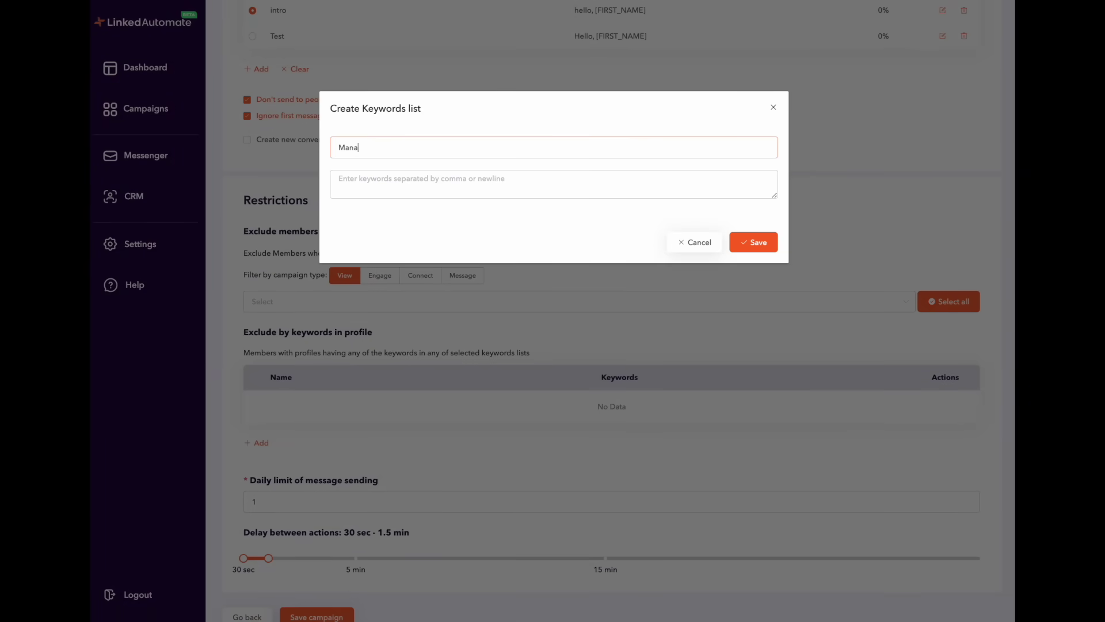
{"action": "left_click", "coordinate": [359, 175]}
{"action": "type", "text": "Sen"}
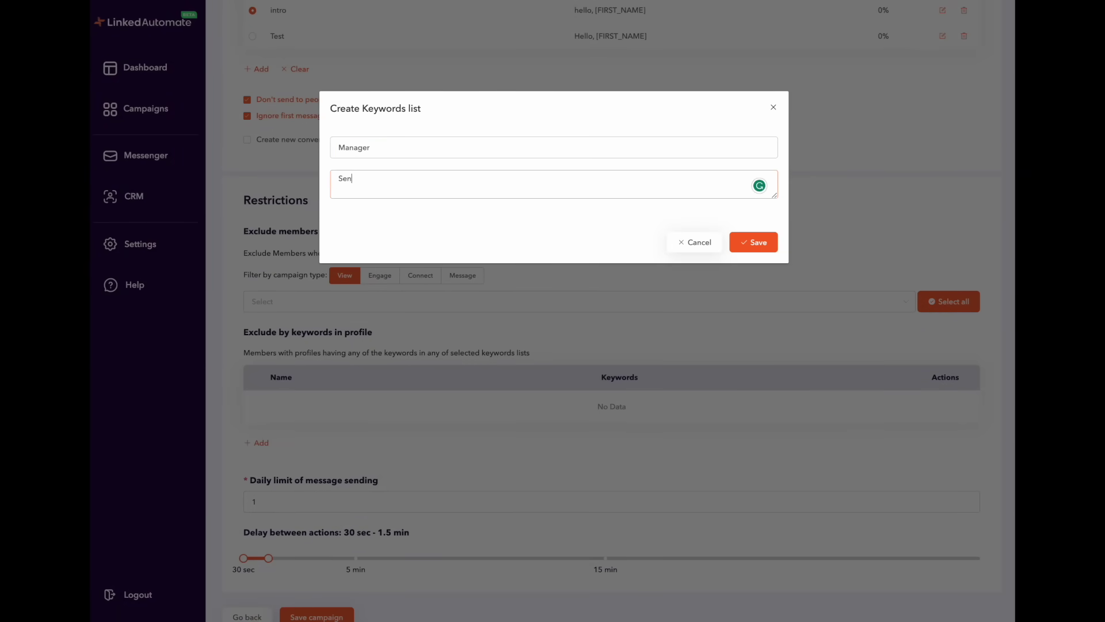
{"action": "type", "text": "ior Manager, Sr. MAnager,"}
{"action": "left_click", "coordinate": [419, 178]}
{"action": "key", "text": "BackSpace"}
{"action": "type", "text": "ager, MAanger"}
{"action": "key", "text": "BackSpace"}
{"action": "key", "text": "BackSpace"}
{"action": "key", "text": "BackSpace"}
{"action": "type", "text": "anager"}
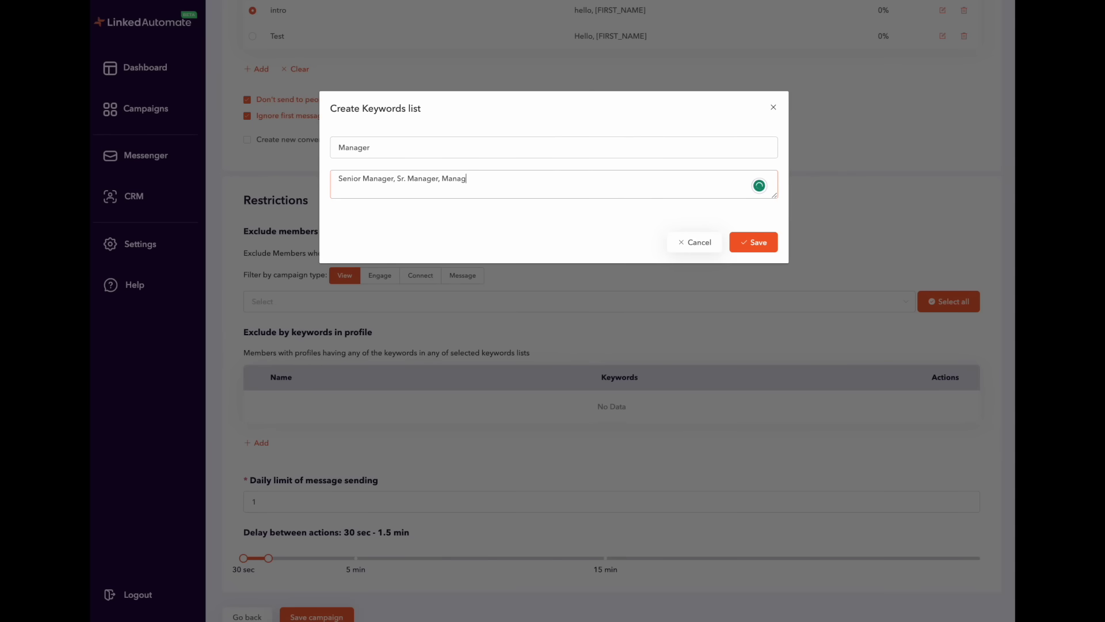
{"action": "left_click", "coordinate": [748, 241]}
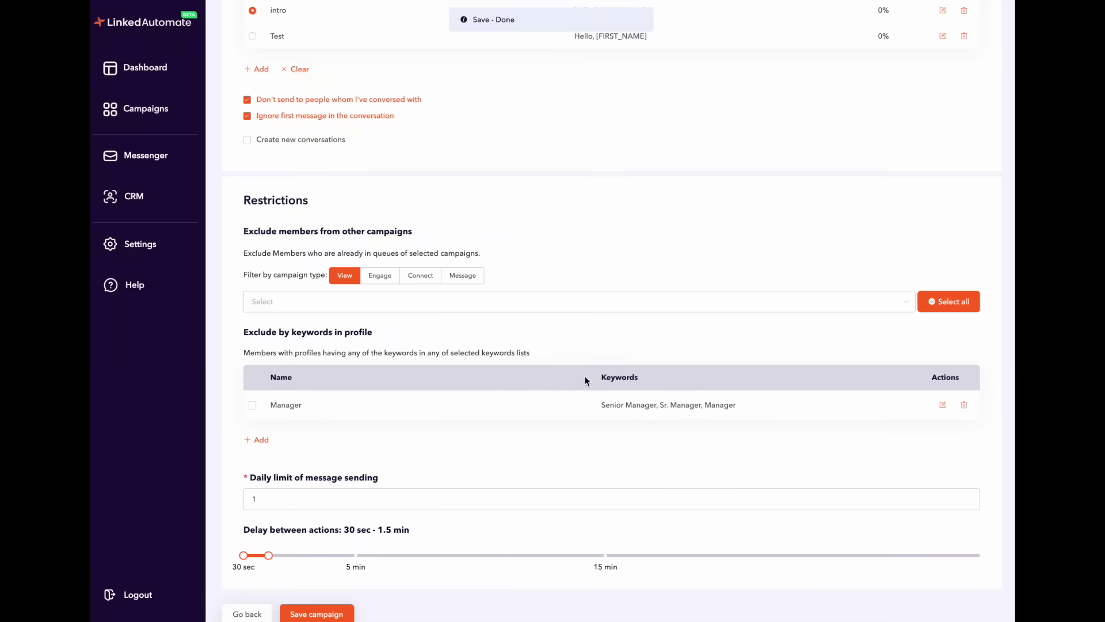
Tick the Manager keyword list for exclusion, then untick it again
{"action": "left_click", "coordinate": [253, 407]}
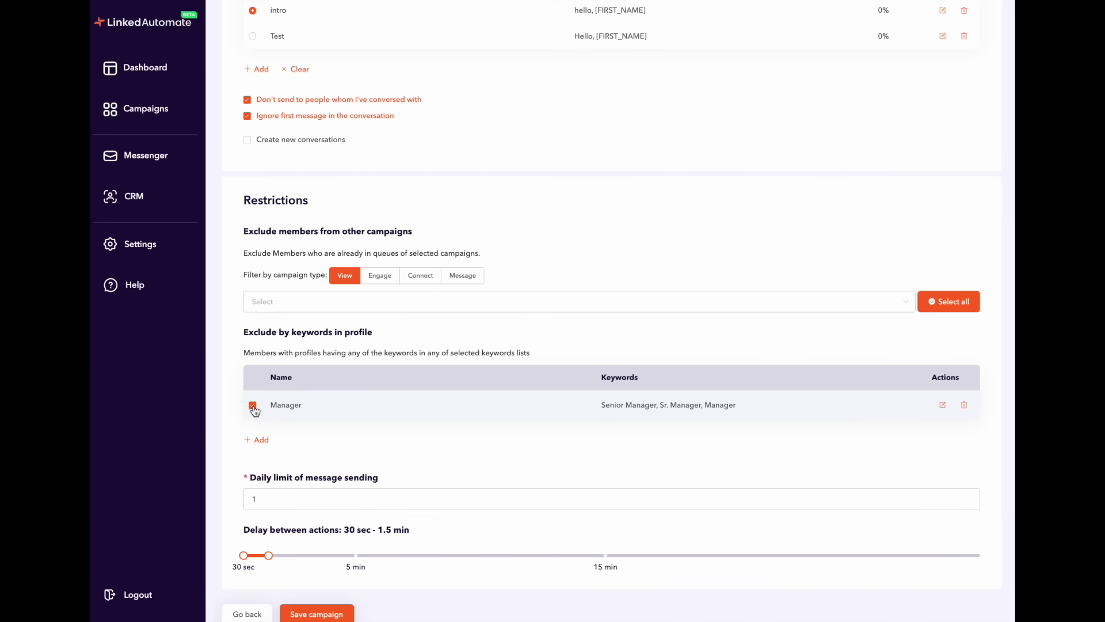
{"action": "left_click", "coordinate": [253, 407]}
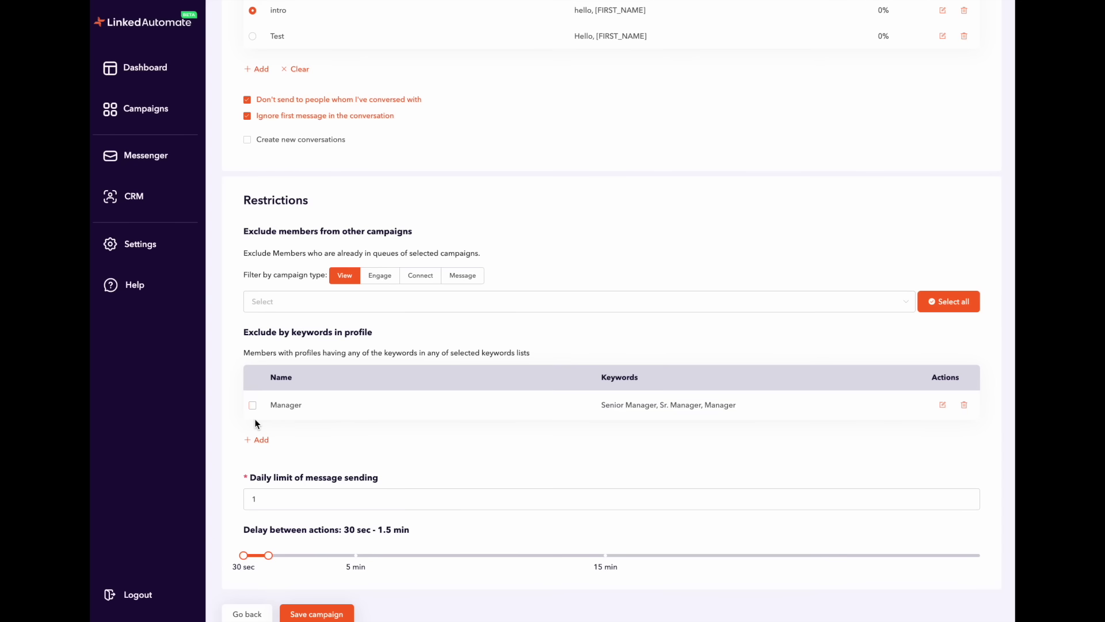
{"action": "scroll", "coordinate": [255, 420], "scroll_direction": "down", "scroll_amount": 1}
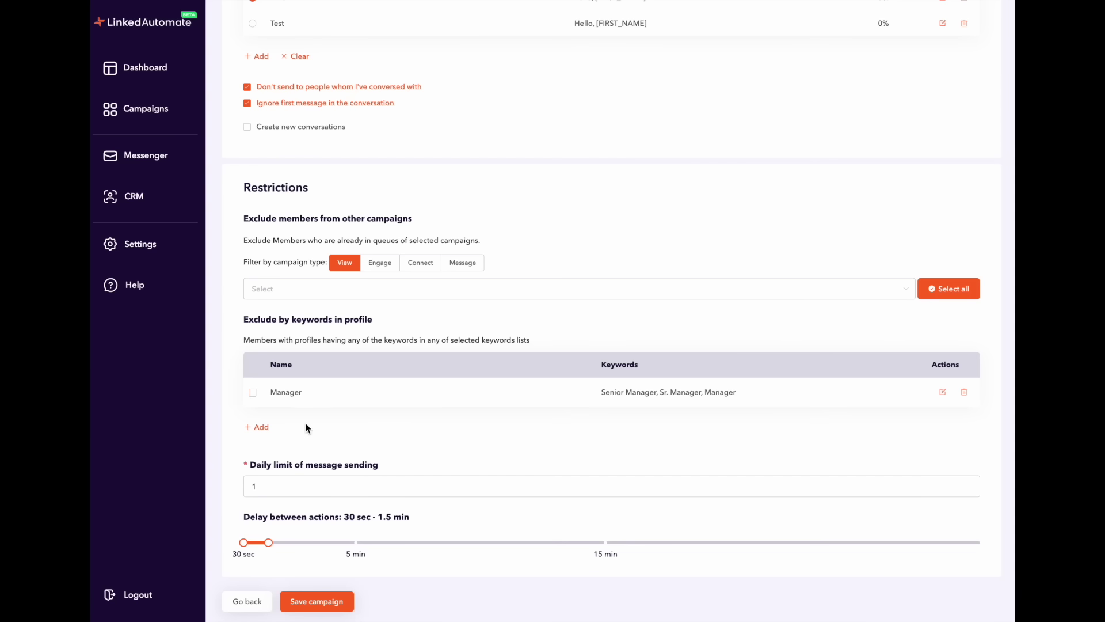
Set the daily message limit to 42 and the delay between actions to 4.5–6.5 min
{"action": "scroll", "coordinate": [302, 426], "scroll_direction": "up", "scroll_amount": 1}
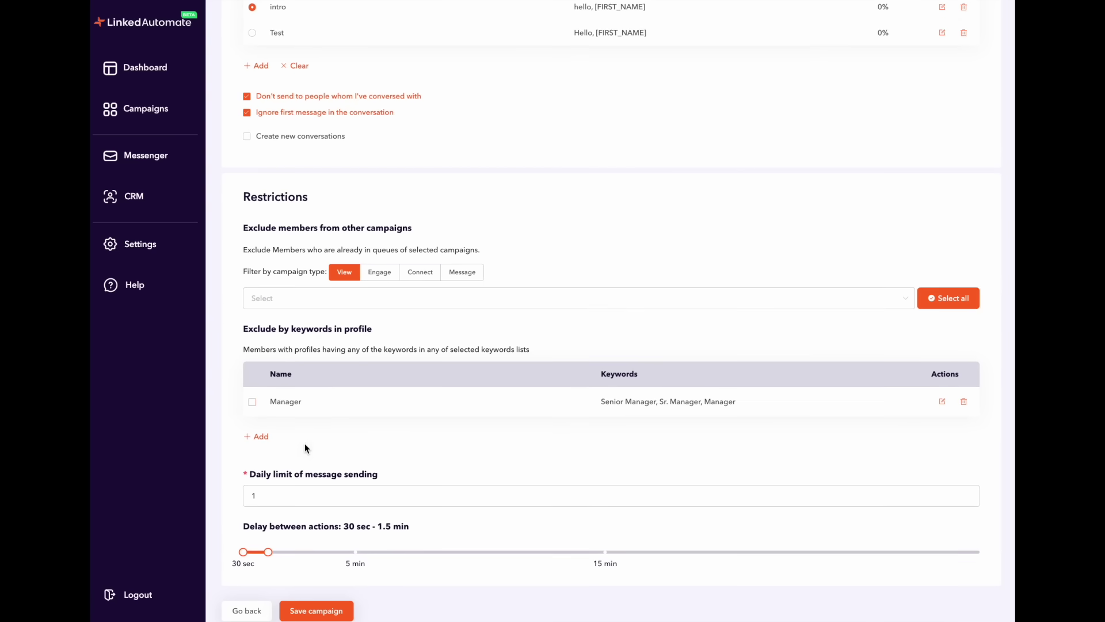
{"action": "left_click", "coordinate": [300, 492]}
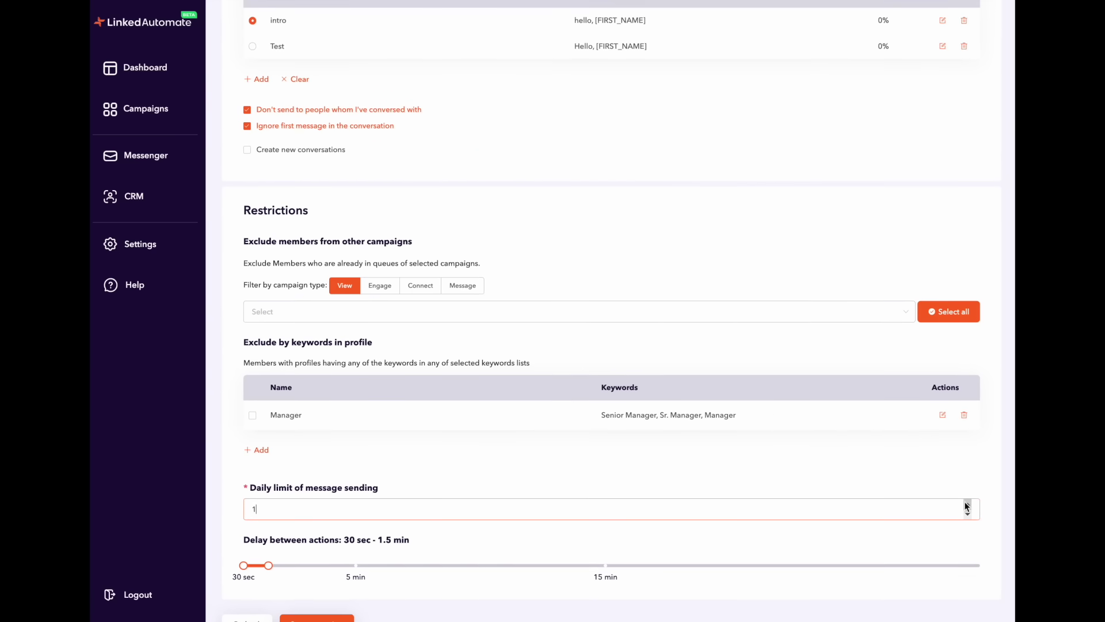
{"action": "left_click", "coordinate": [967, 495]}
{"action": "left_click", "coordinate": [968, 495]}
{"action": "left_click", "coordinate": [968, 496]}
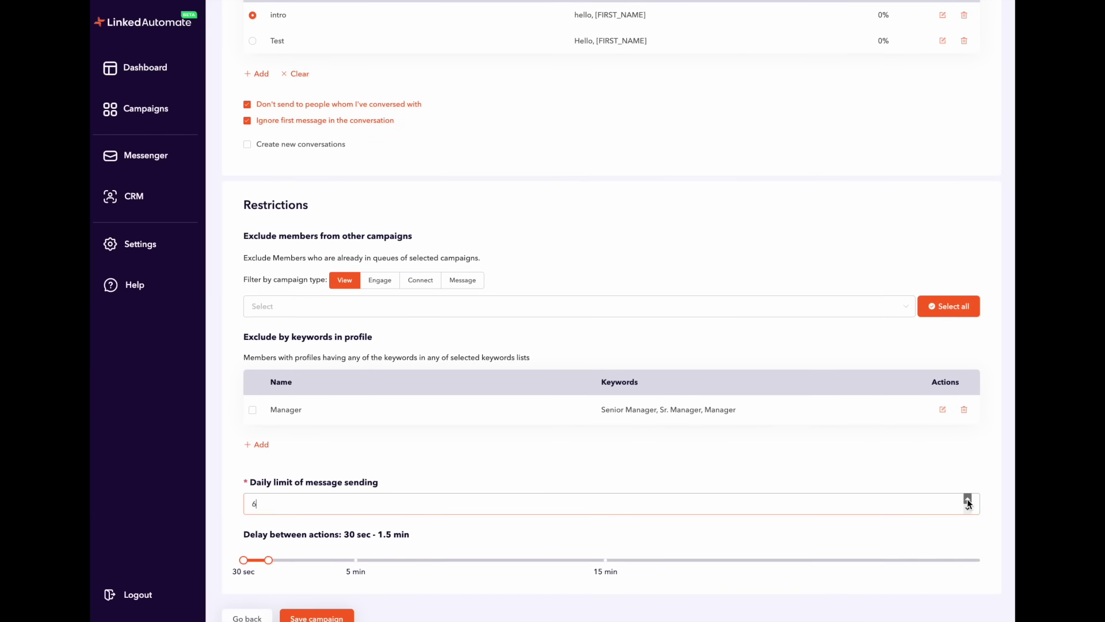
{"action": "left_click", "coordinate": [968, 497]}
{"action": "left_click", "coordinate": [968, 498]}
{"action": "left_click", "coordinate": [968, 497]}
{"action": "left_click", "coordinate": [967, 509]}
{"action": "left_click", "coordinate": [967, 508]}
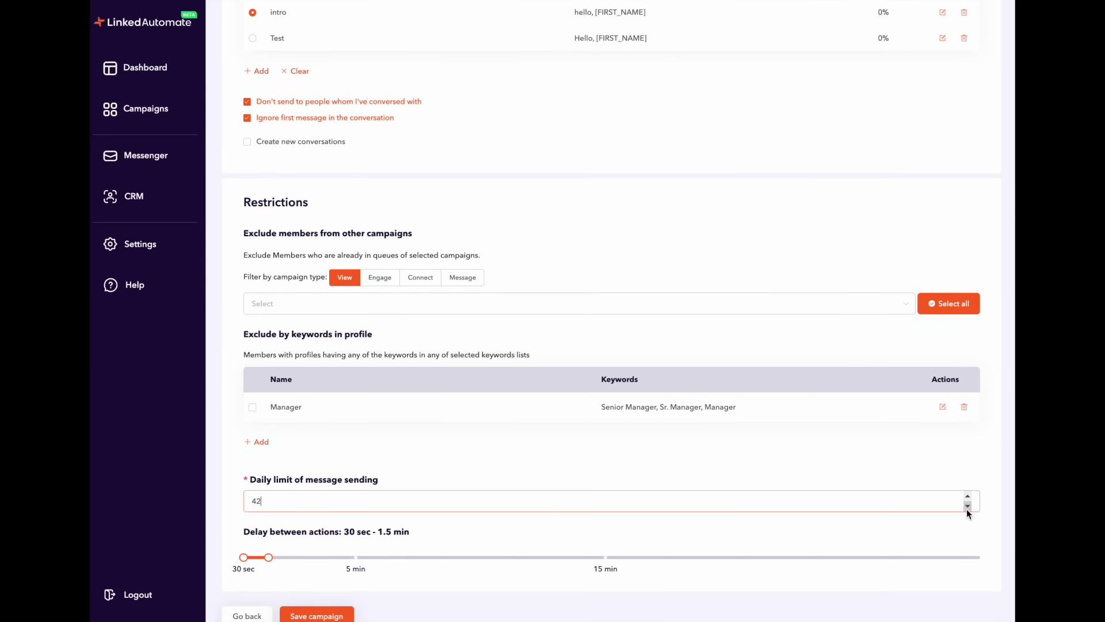
{"action": "left_click_drag", "start_coordinate": [269, 557], "coordinate": [419, 555]}
{"action": "left_click_drag", "start_coordinate": [244, 553], "coordinate": [393, 551]}
Save the campaign and switch Test #1 on in Campaign Manager
{"action": "scroll", "coordinate": [525, 509], "scroll_direction": "down", "scroll_amount": 1}
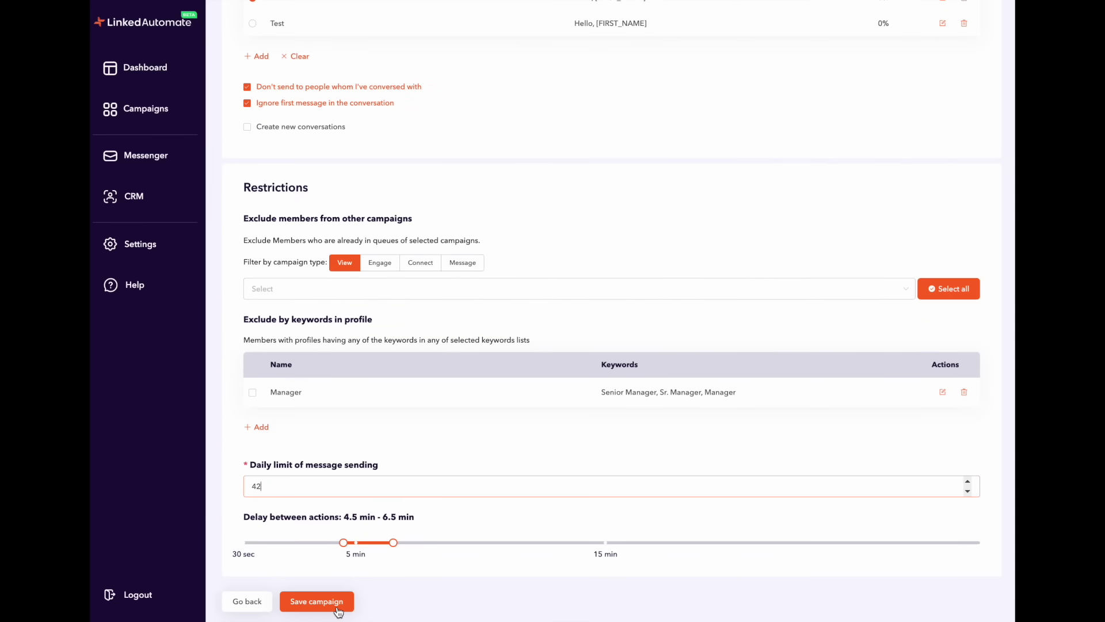
{"action": "left_click", "coordinate": [338, 611]}
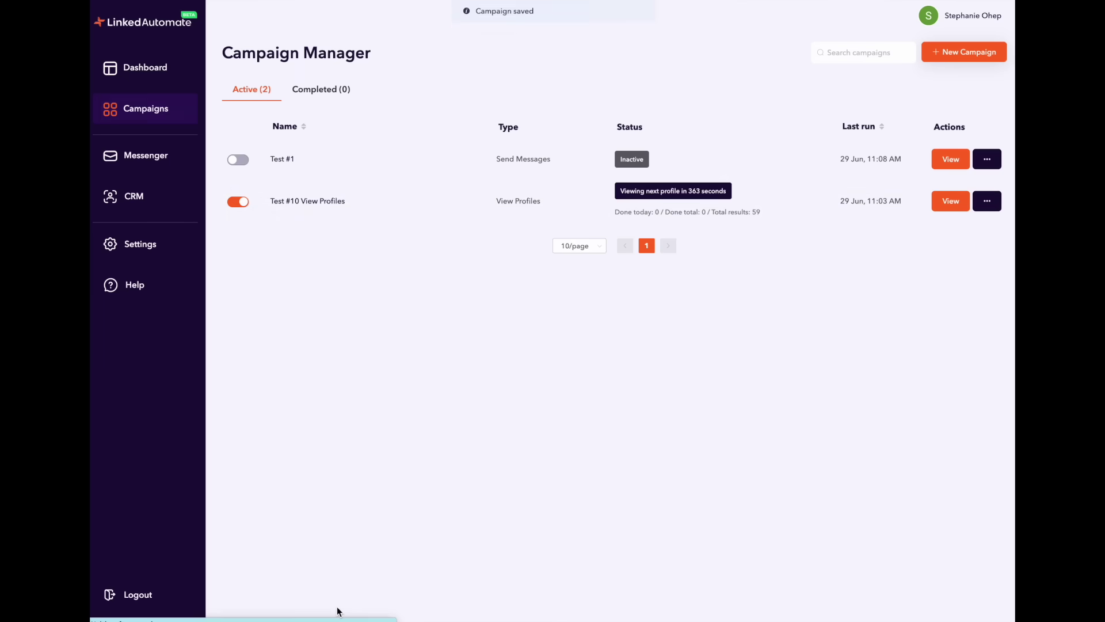
{"action": "left_click", "coordinate": [238, 160]}
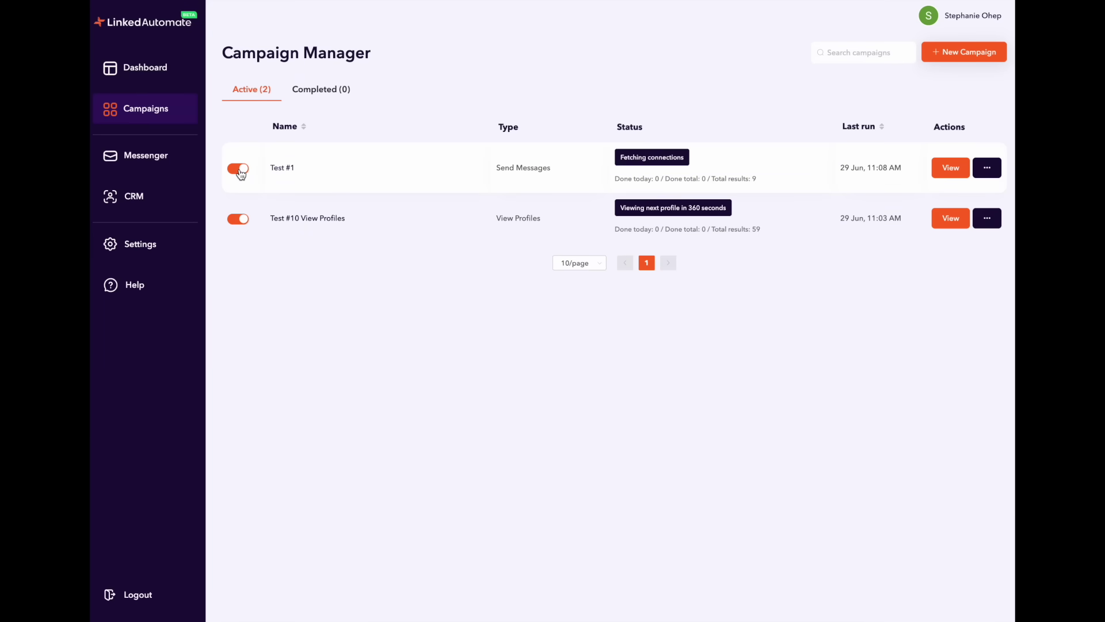